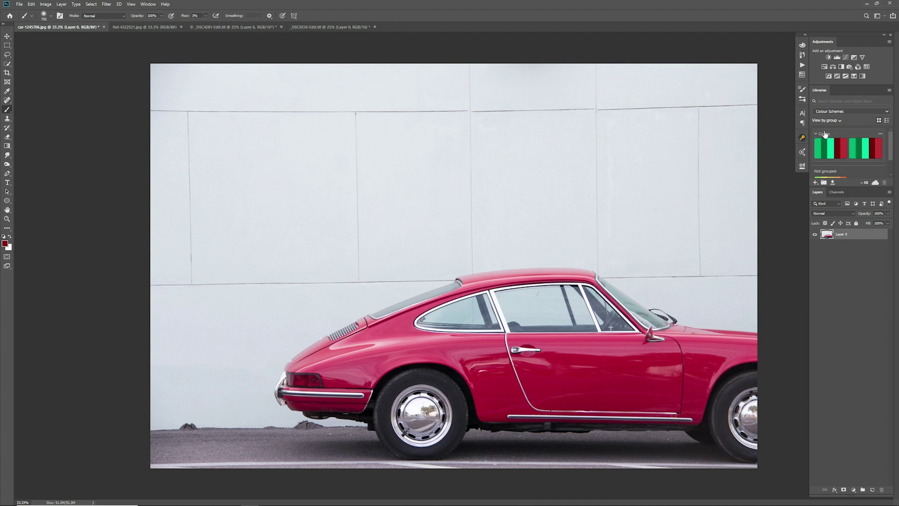
Add a Hue/Saturation layer above the red car photo and try the Master Hue slider
left_click(824, 68)
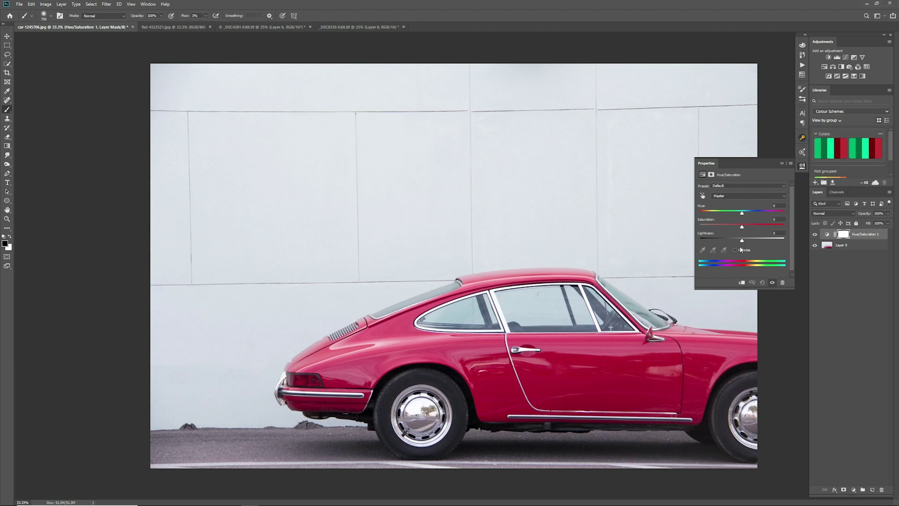
left_click(736, 197)
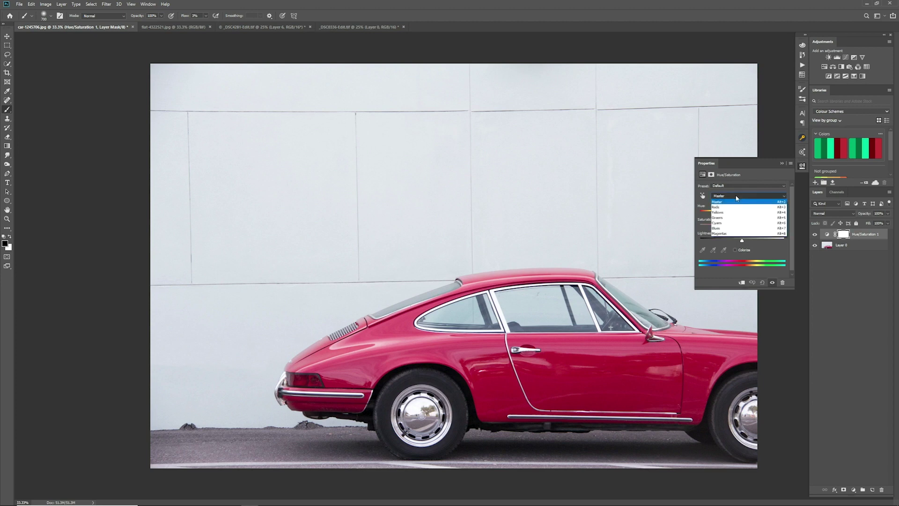
left_click(736, 197)
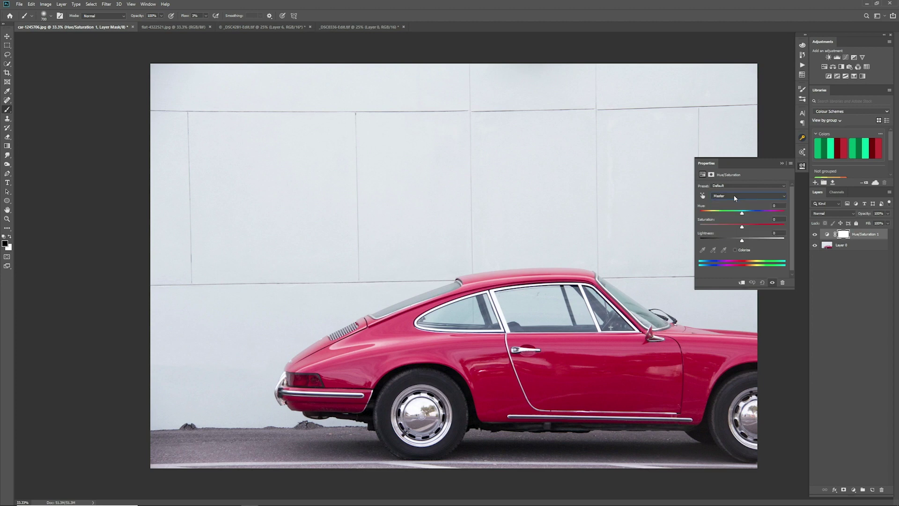
left_click_drag(741, 217, 743, 248)
left_click(746, 195)
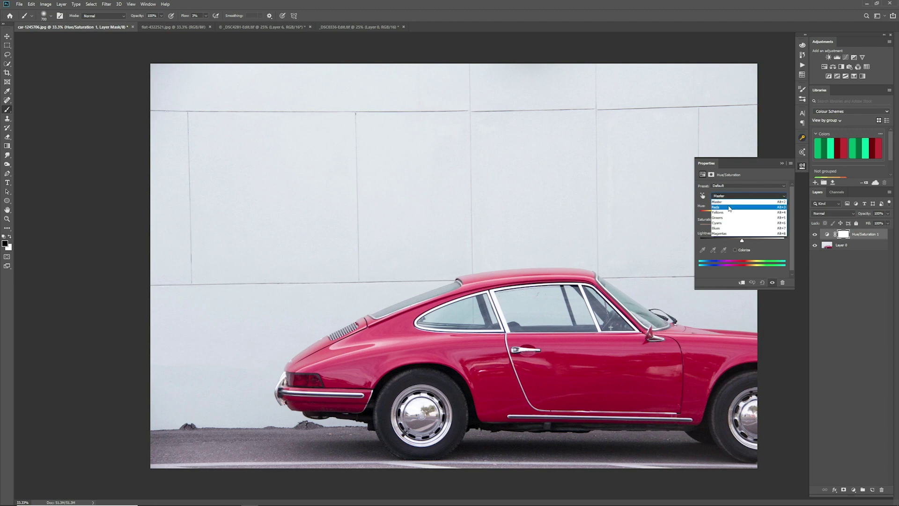
Shift the Reds hue to -94 so the car turns purple-blue while the wall stays white
left_click(726, 207)
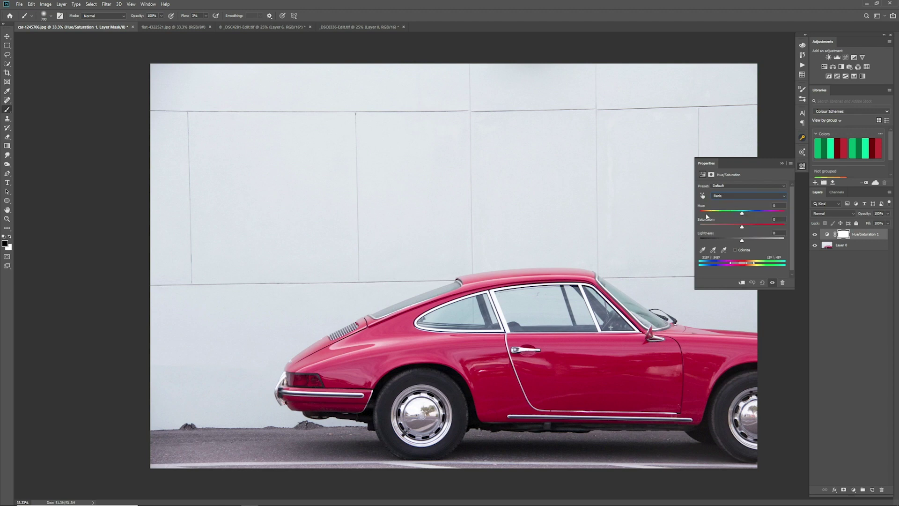
left_click_drag(742, 216, 714, 224)
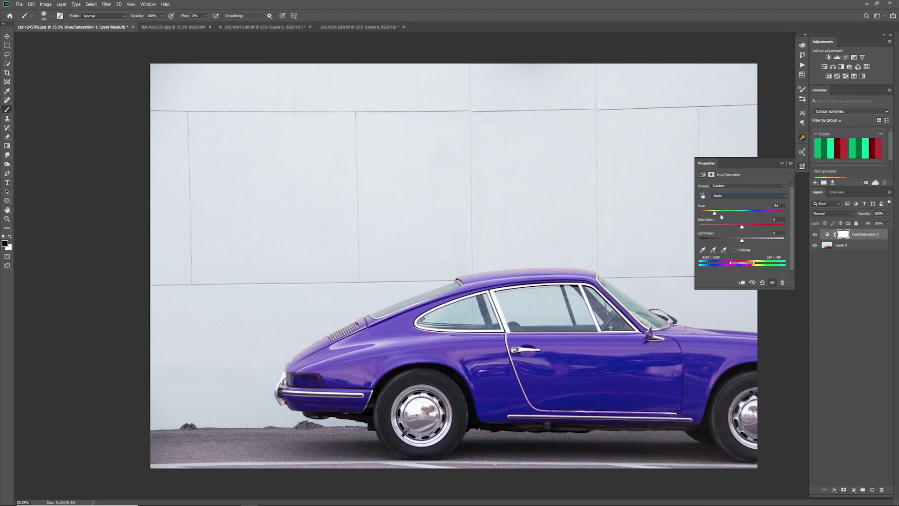
left_click(781, 163)
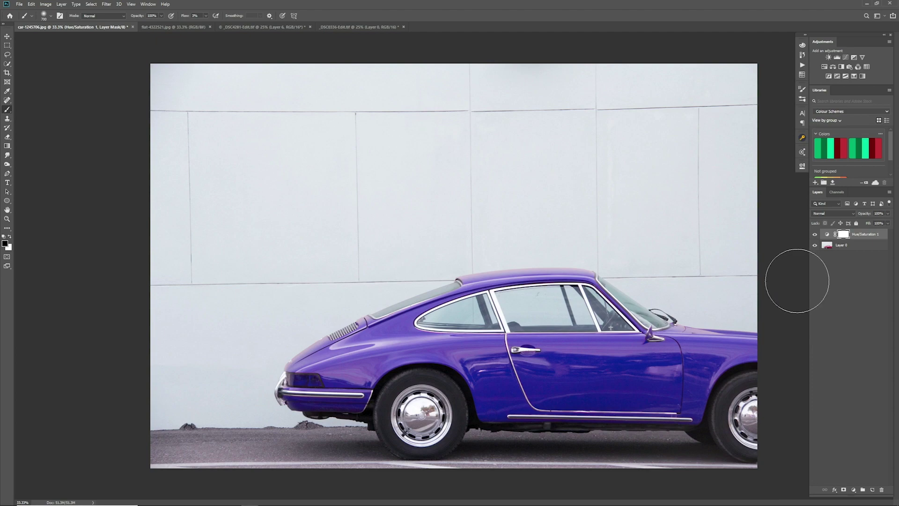
Switch to flat-4322521.jpg, unlock its Background layer, and add a Hue/Saturation adjustment layer
left_click(174, 29)
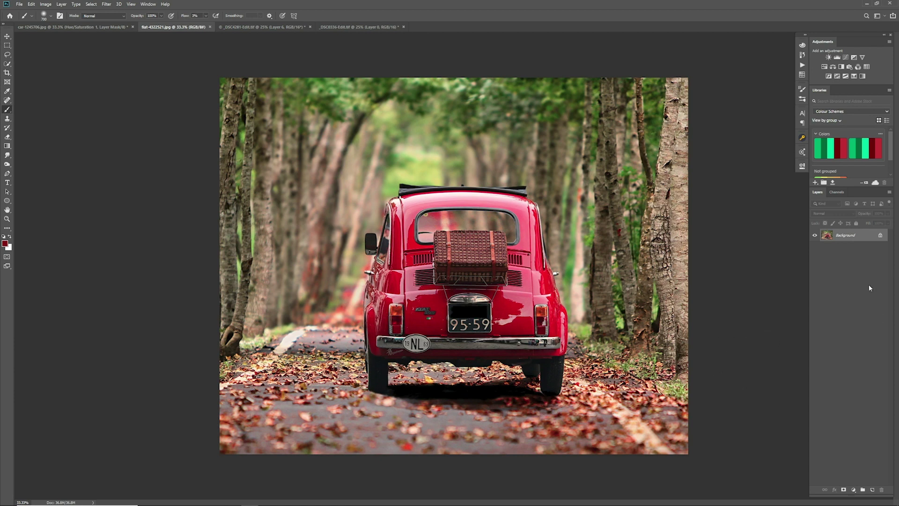
left_click(883, 236)
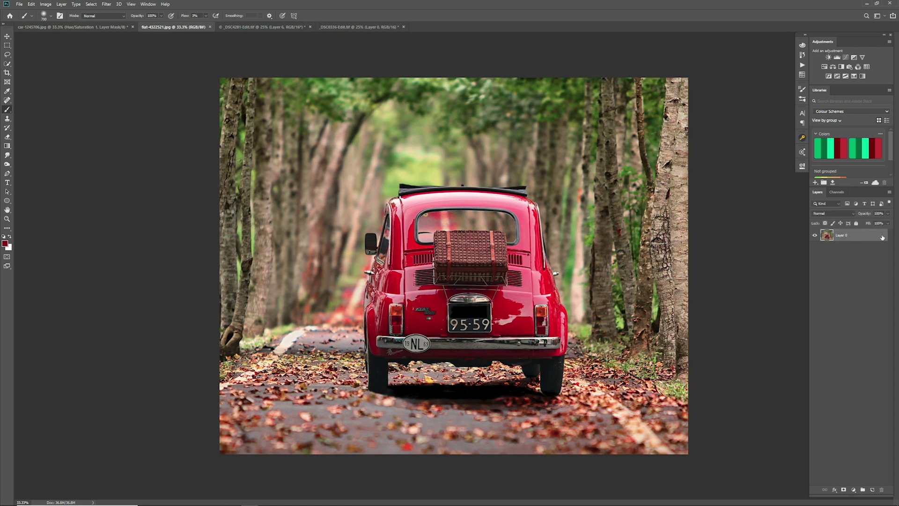
left_click(825, 67)
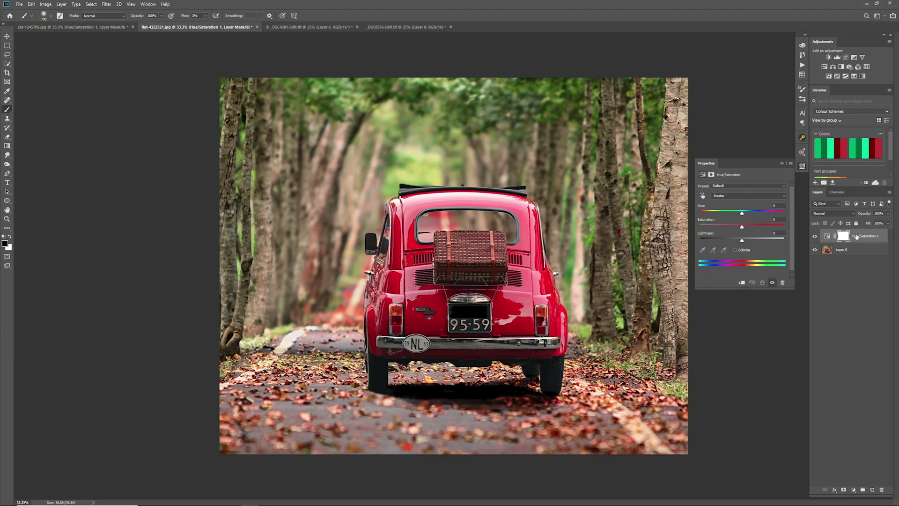
left_click(734, 196)
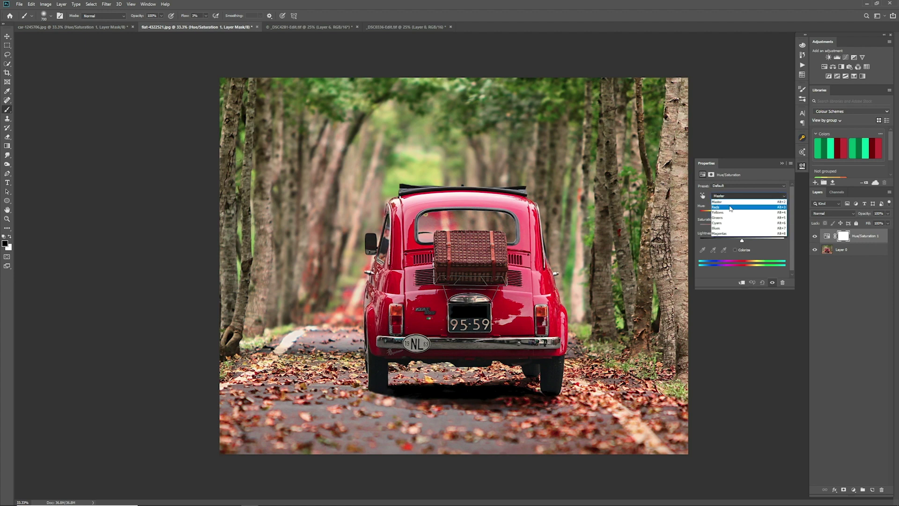
left_click(731, 207)
mouse_move(742, 214)
left_mouse_down()
mouse_move(711, 214)
mouse_move(762, 223)
mouse_move(735, 224)
left_mouse_up()
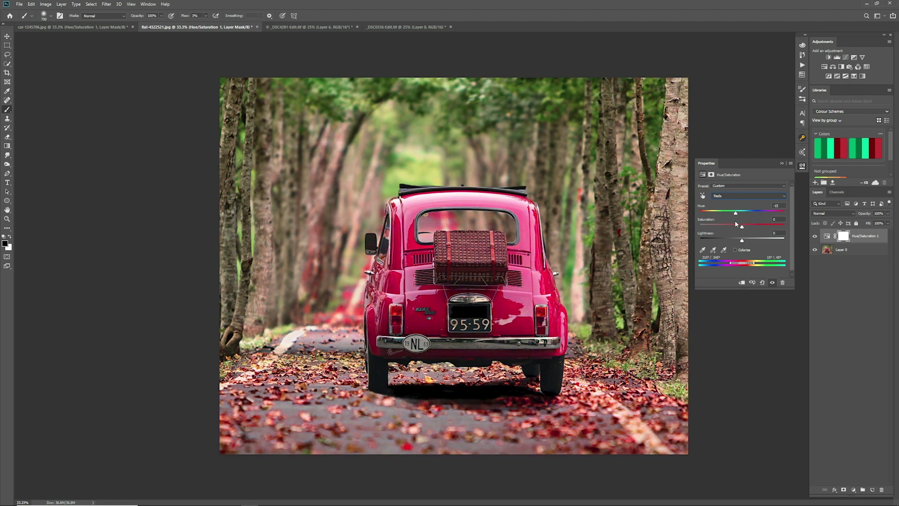
key("ctrl+z")
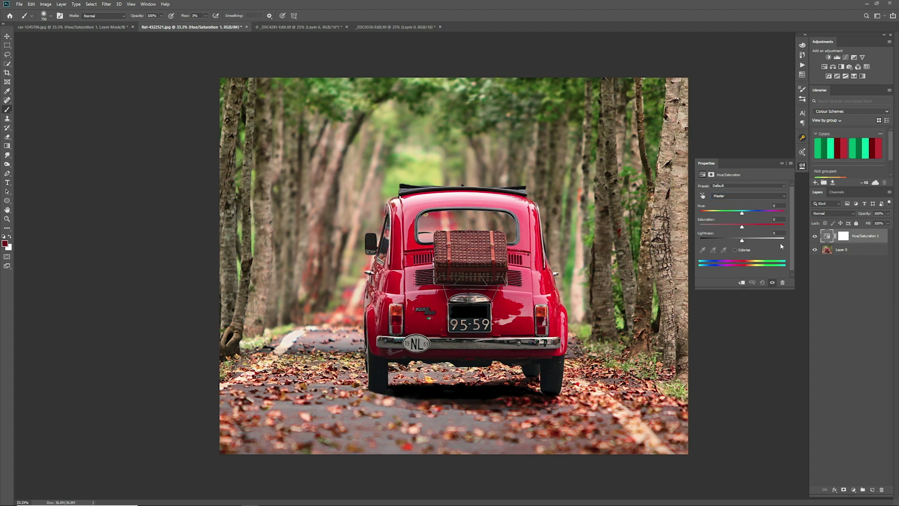
Target the Reds, widen the colour range, and shift the hue until the Fiat is bright green
left_click(738, 196)
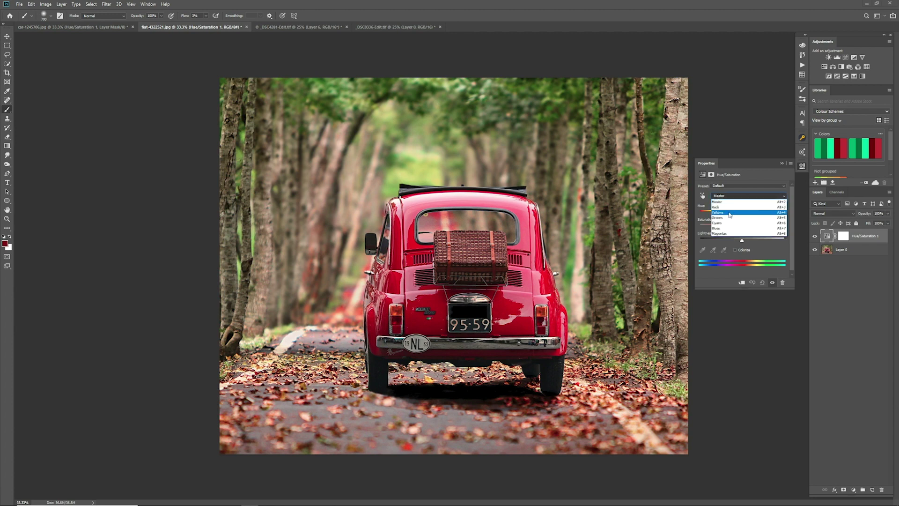
left_click(730, 204)
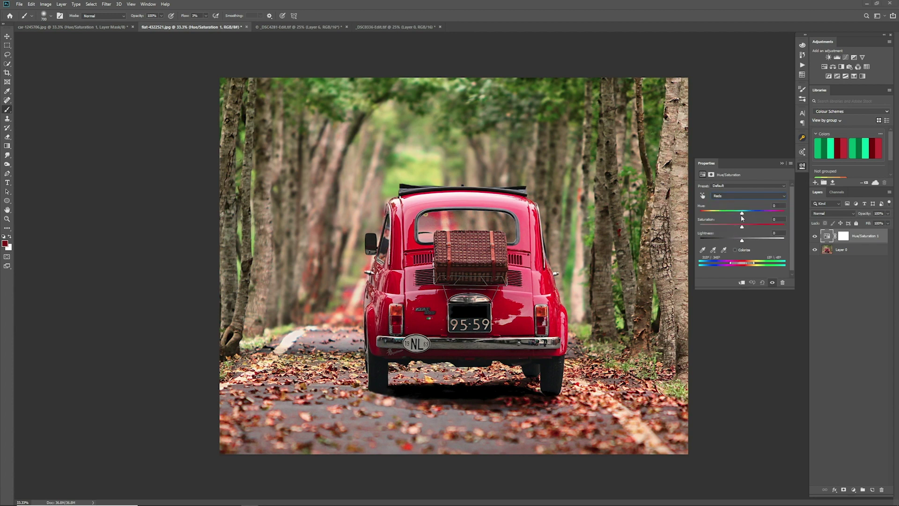
mouse_move(740, 214)
left_mouse_down()
mouse_move(727, 216)
mouse_move(741, 217)
left_mouse_up()
left_click_drag(736, 264, 733, 264)
left_click_drag(749, 218, 726, 236)
left_click_drag(726, 214, 727, 232)
left_click_drag(725, 213, 772, 228)
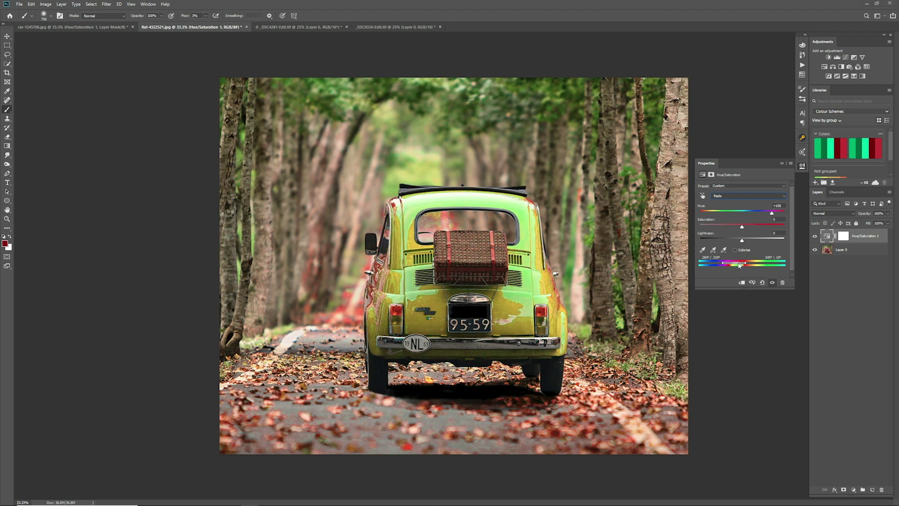
left_click_drag(745, 265, 749, 264)
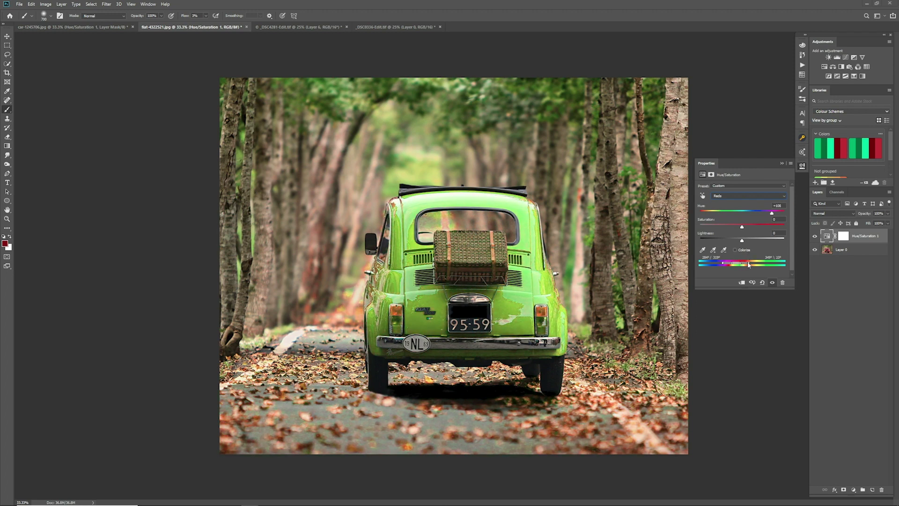
left_click_drag(772, 216, 777, 238)
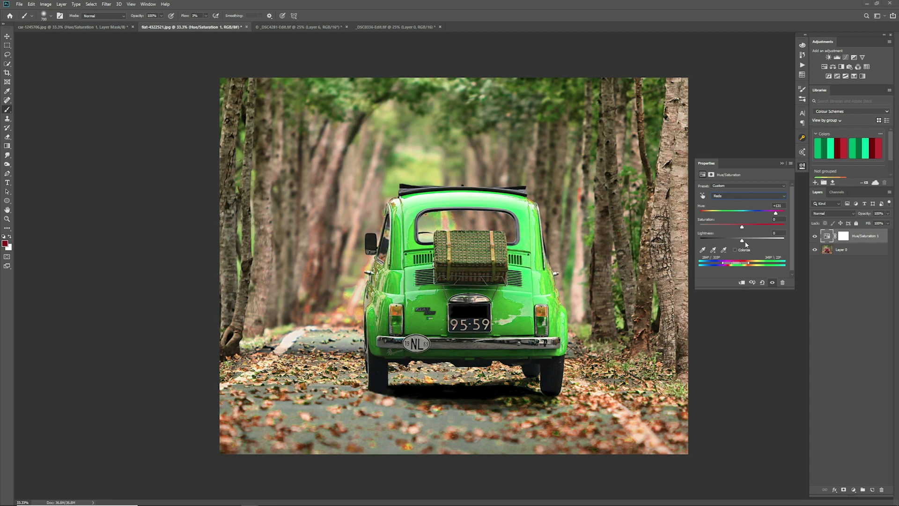
Toggle the Hue/Saturation layer off and on to compare the green car with the original red
left_click(781, 163)
left_click(816, 237)
left_click(816, 238)
left_click(816, 238)
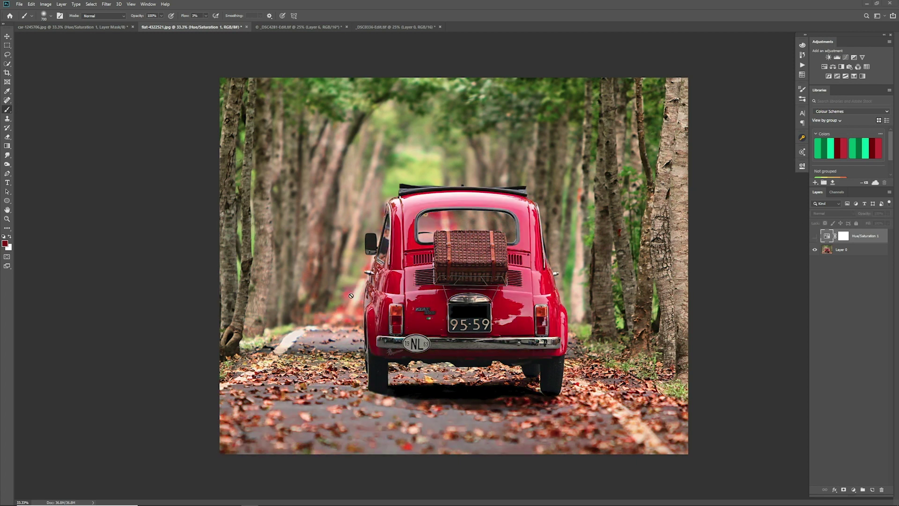
left_click(816, 237)
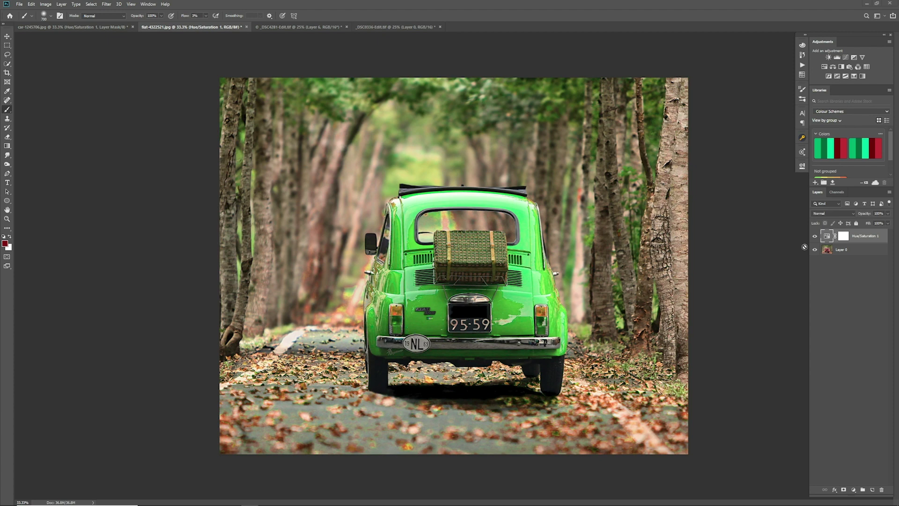
Select the adjustment's layer mask and set the Brush flow to 40%
left_click(843, 237)
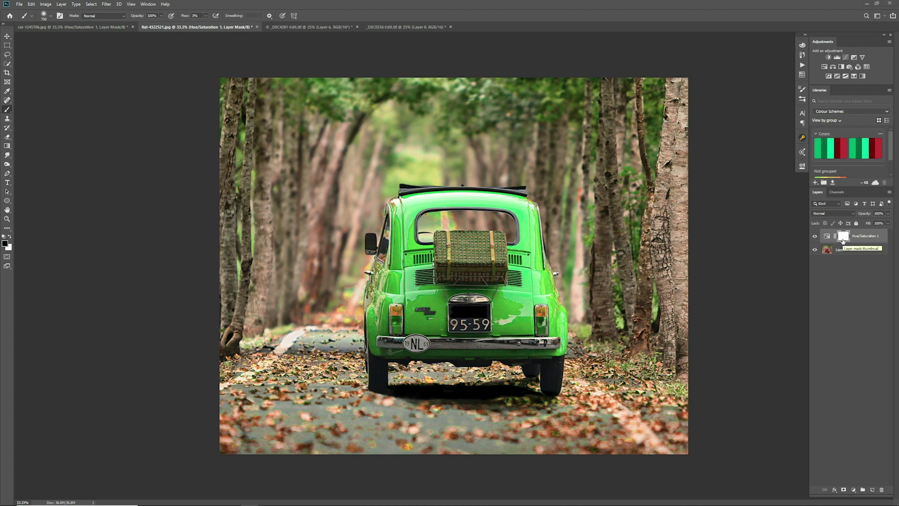
key("p")
key("b")
left_click(206, 16)
left_click(219, 24)
Paint the mask to restore red leaves by the trees, along the road and under the bumper
mouse_move(332, 292)
left_mouse_down()
mouse_move(324, 253)
mouse_move(330, 313)
mouse_move(325, 285)
mouse_move(339, 276)
mouse_move(344, 299)
mouse_move(351, 279)
mouse_move(346, 325)
mouse_move(318, 278)
left_mouse_up()
key("bracketleft")
key("bracketleft")
key("bracketleft")
key("bracketleft")
key("bracketright")
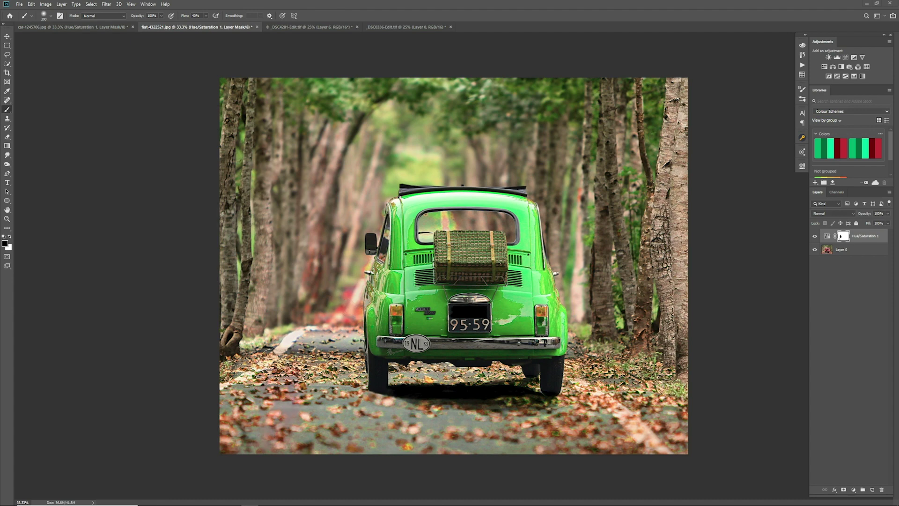
key("bracketright")
key("bracketright")
mouse_move(239, 398)
left_mouse_down()
mouse_move(398, 426)
mouse_move(459, 402)
mouse_move(538, 419)
mouse_move(665, 417)
left_mouse_up()
key("bracketleft")
key("bracketleft")
key("bracketleft")
mouse_move(491, 386)
left_mouse_down()
mouse_move(399, 375)
mouse_move(511, 376)
mouse_move(465, 377)
left_mouse_up()
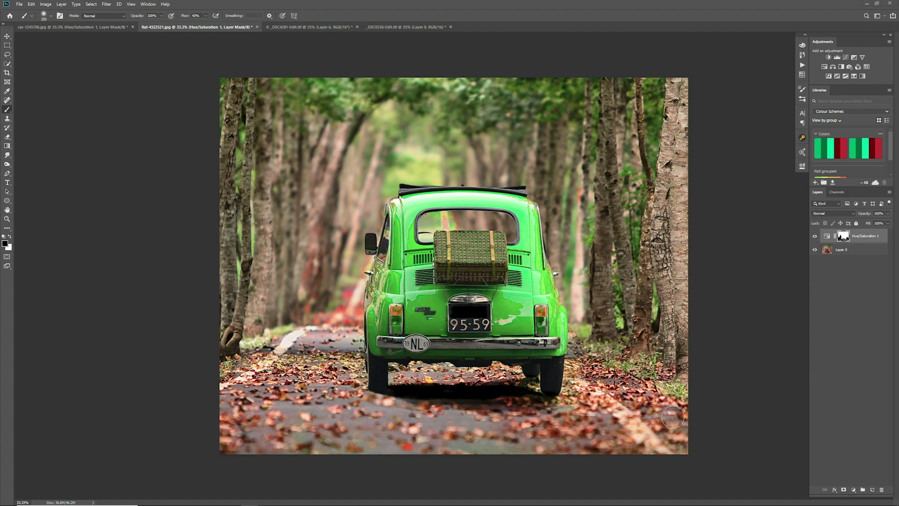
Compare the masked green car against the original red again, leaving the recolour visible
left_click(815, 236)
left_click(814, 236)
left_click(815, 237)
left_click(815, 236)
left_click(815, 237)
Switch to _DSC4281-Edit.tif and set the brush to size 50 at 100% flow
left_click(318, 29)
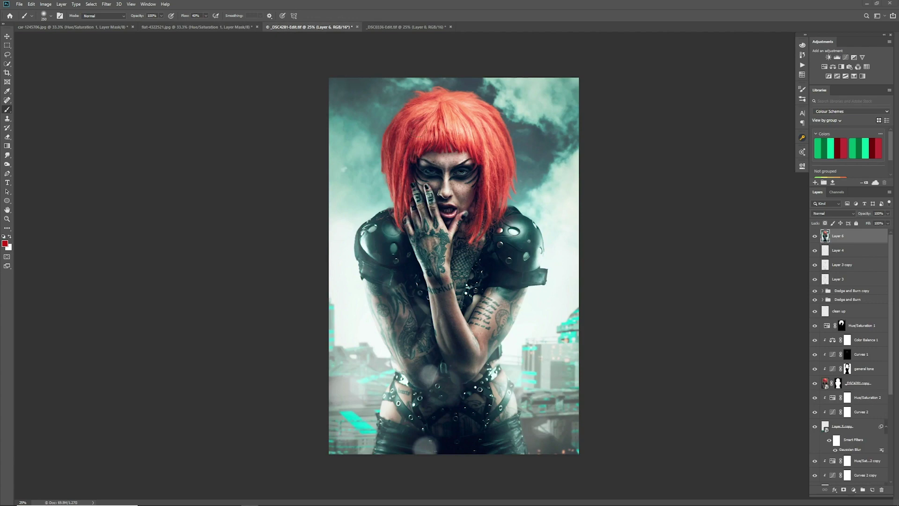
key("bracketleft")
key("bracketleft")
key("bracketleft")
key("bracketleft")
key("bracketleft")
key("bracketleft")
key("bracketleft")
key("bracketleft")
key("shift+0")
Add a Hue/Saturation layer and shift the Yellows hue to about -76, turning the hair pink
left_click(827, 69)
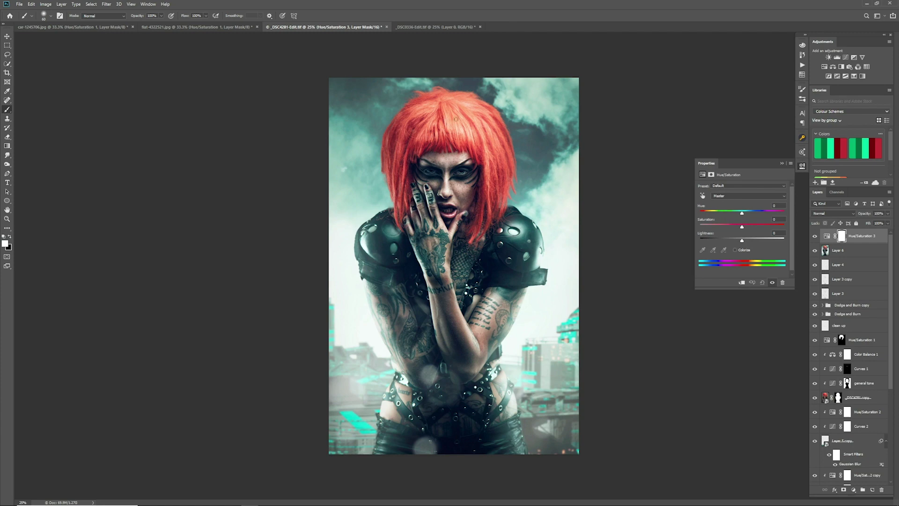
left_click(734, 196)
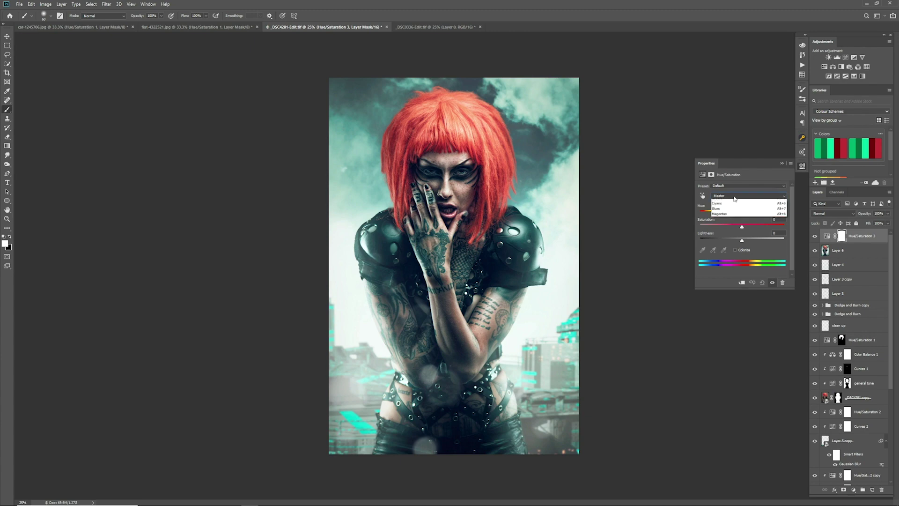
left_click(731, 215)
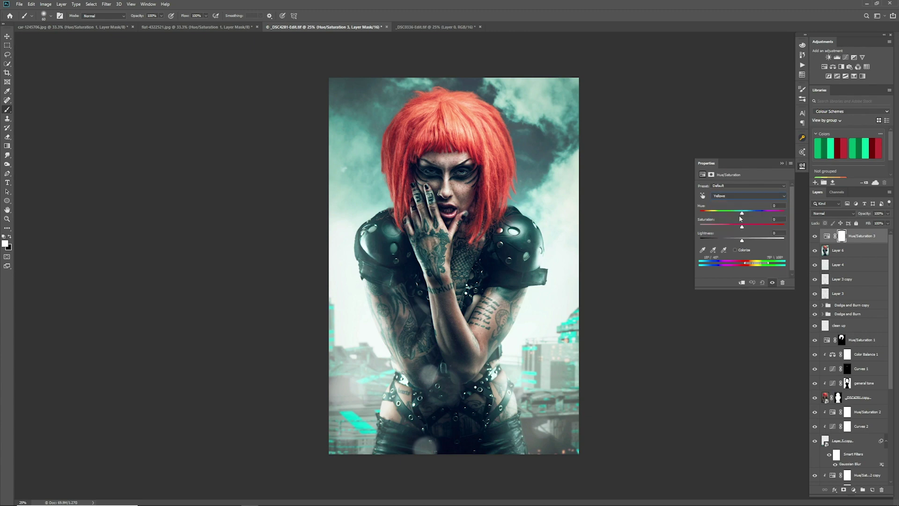
mouse_move(742, 213)
left_mouse_down()
mouse_move(751, 216)
mouse_move(723, 226)
mouse_move(762, 227)
mouse_move(715, 230)
mouse_move(742, 230)
left_mouse_up()
left_click_drag(761, 229, 723, 229)
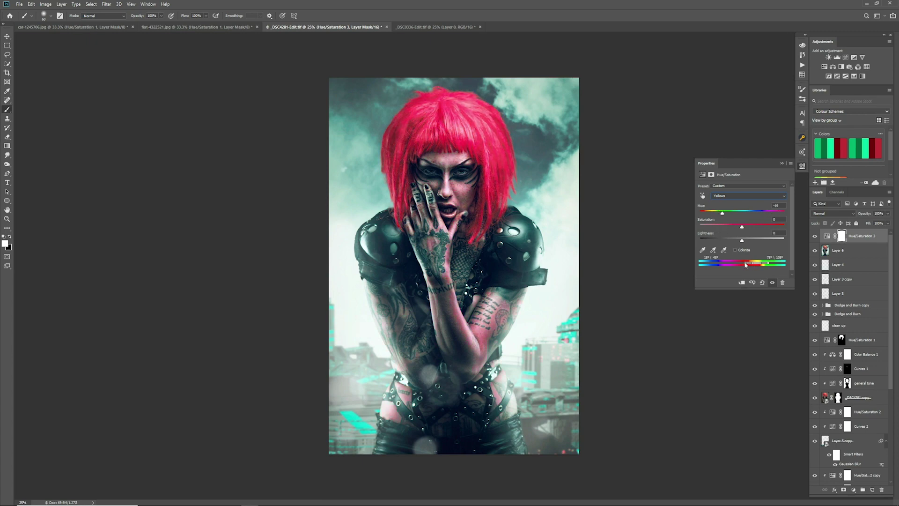
Fine-tune the Yellows colour-range bar, then invert the layer mask to hide the pink
left_click_drag(745, 265, 748, 265)
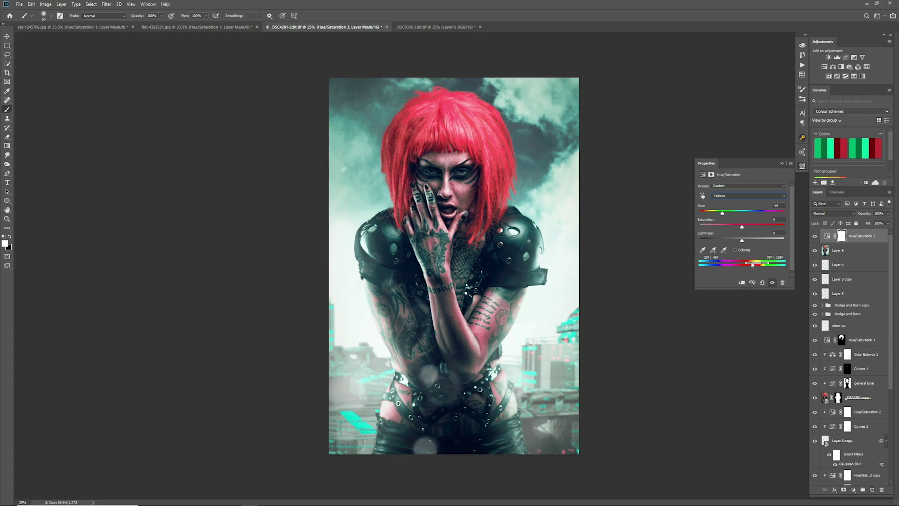
left_click_drag(755, 265, 746, 266)
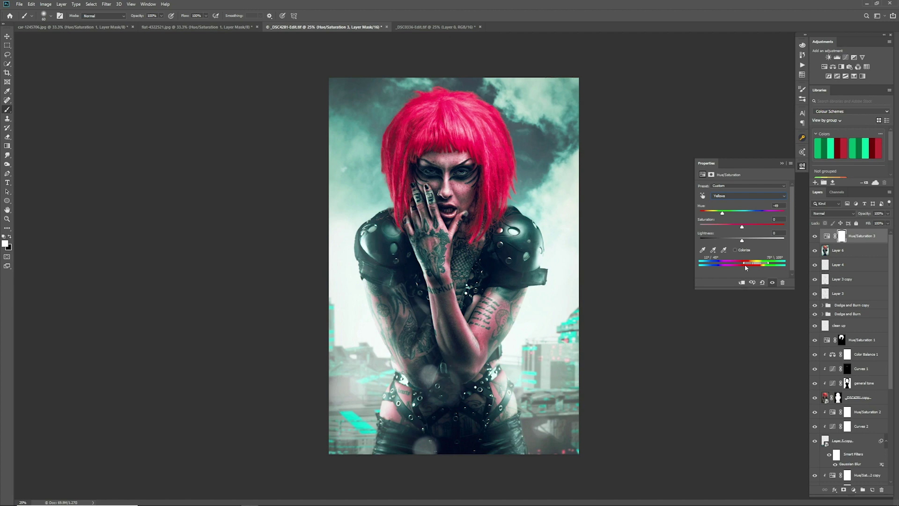
left_click_drag(746, 268, 756, 266)
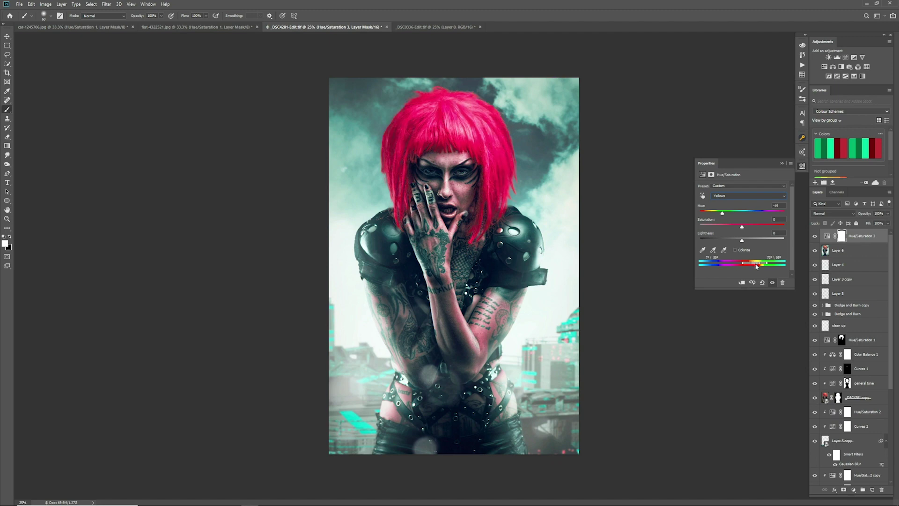
left_click(781, 164)
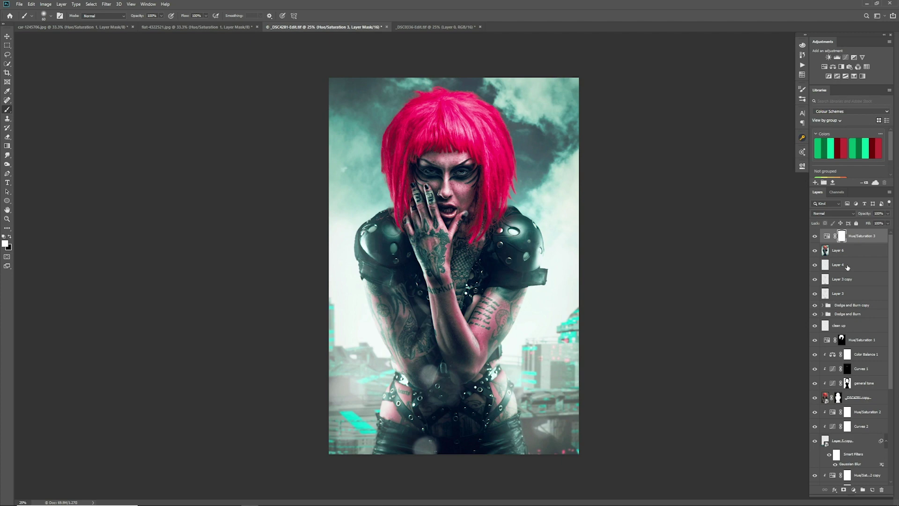
key("ctrl+i")
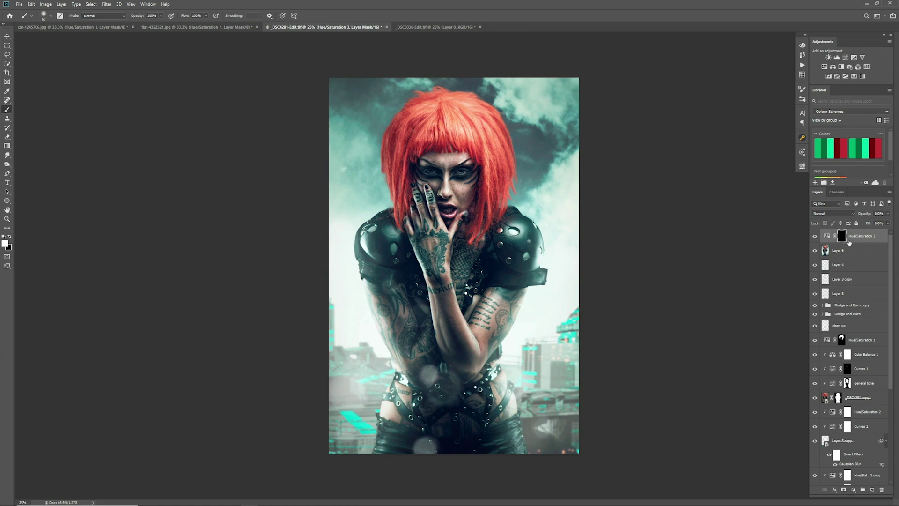
Paint white on the mask over the hair and strand ends so only the hair turns pink
key("bracketright")
key("bracketright")
key("bracketright")
key("bracketright")
key("bracketright")
key("bracketright")
key("bracketright")
left_click_drag(449, 102, 416, 139)
mouse_move(440, 107)
left_mouse_down()
mouse_move(412, 113)
mouse_move(399, 130)
left_mouse_up()
key("bracketright")
mouse_move(452, 93)
left_mouse_down()
mouse_move(475, 96)
mouse_move(498, 133)
mouse_move(509, 183)
mouse_move(502, 194)
mouse_move(483, 140)
mouse_move(456, 134)
mouse_move(461, 141)
mouse_move(417, 147)
mouse_move(388, 129)
mouse_move(393, 179)
mouse_move(403, 174)
mouse_move(399, 228)
mouse_move(392, 191)
left_mouse_up()
key("bracketleft")
key("bracketleft")
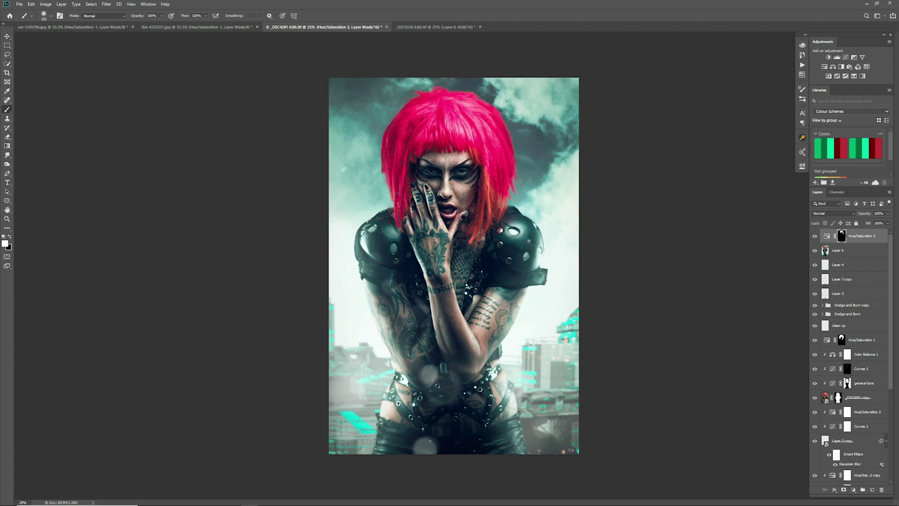
mouse_move(483, 189)
left_mouse_down()
mouse_move(494, 174)
mouse_move(489, 156)
mouse_move(488, 202)
mouse_move(486, 154)
left_mouse_up()
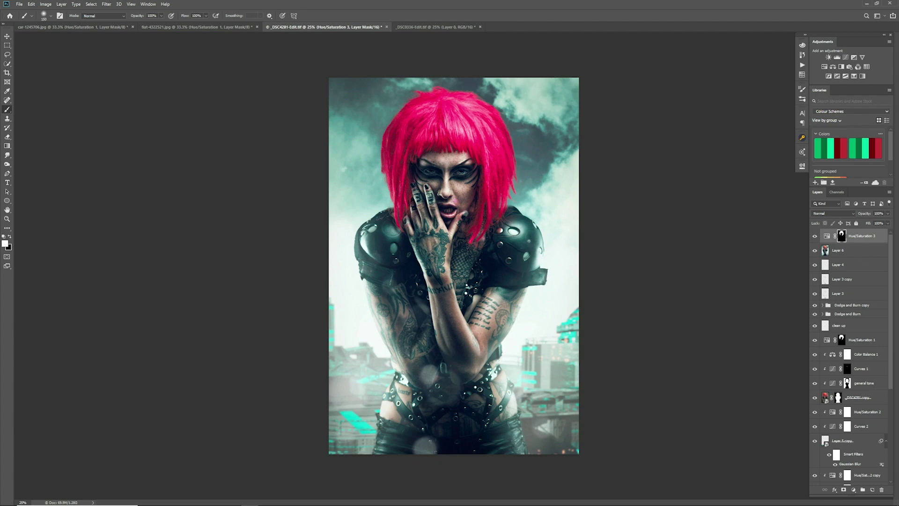
left_click(463, 28)
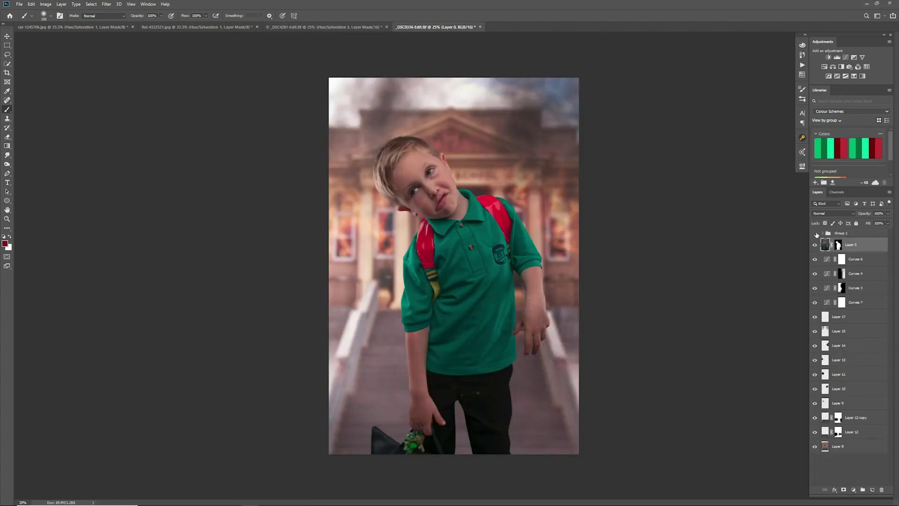
Preview then hide the zombie effects group, and add a Hue/Saturation layer above Layer 0
left_click(815, 233)
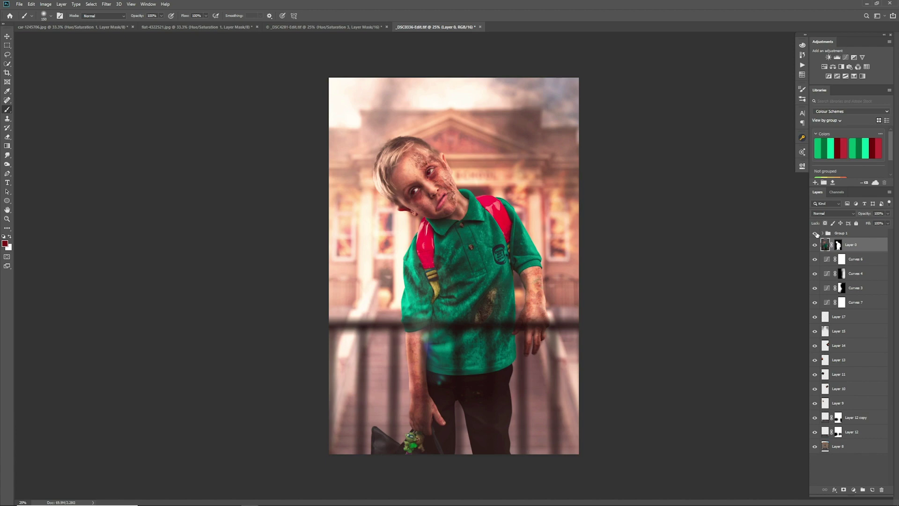
left_click(815, 233)
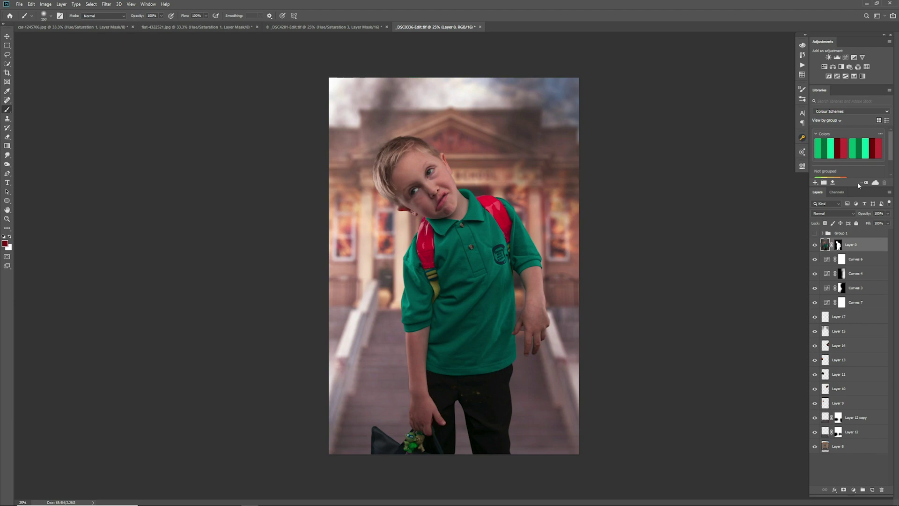
left_click(832, 66)
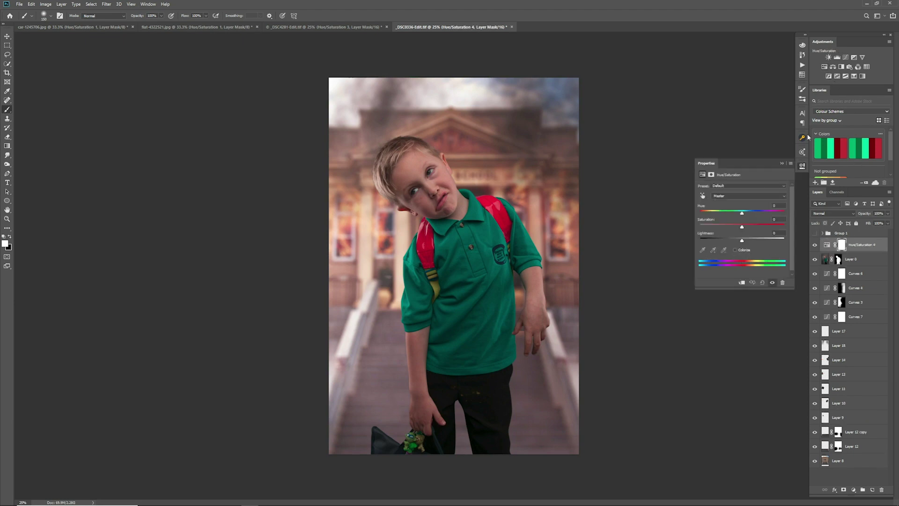
Try Reds and Yellows hue shifts on the boy, resetting both back to zero
left_click(729, 196)
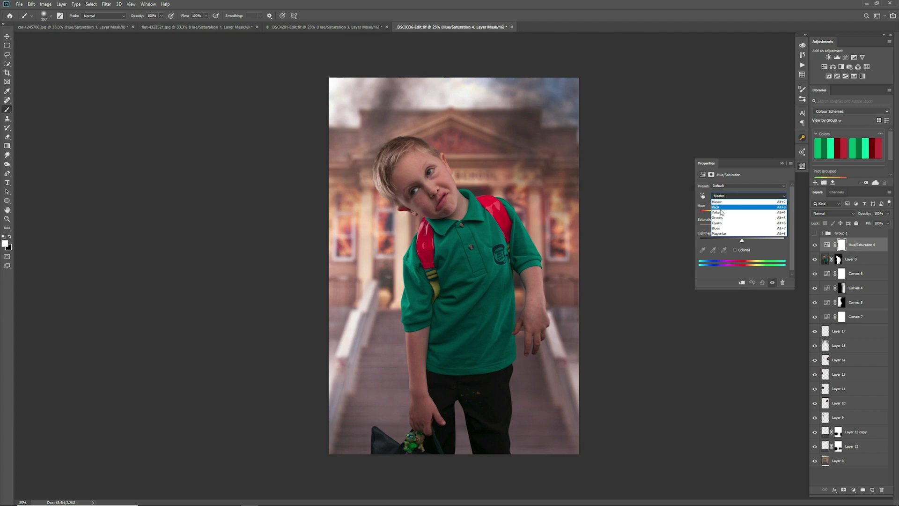
left_click(720, 208)
mouse_move(741, 214)
left_mouse_down()
mouse_move(766, 216)
mouse_move(745, 214)
mouse_move(755, 216)
left_mouse_up()
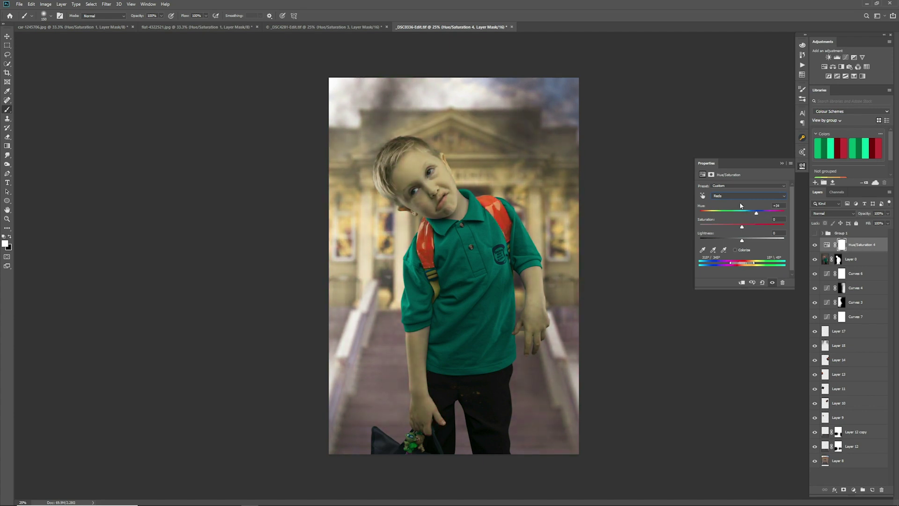
left_click(741, 212)
left_click(747, 196)
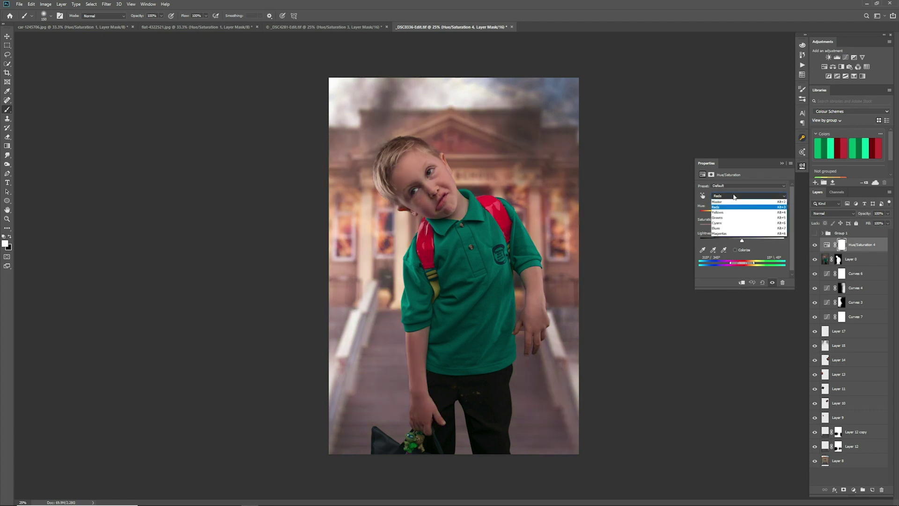
left_click(726, 214)
left_click_drag(742, 217, 774, 219)
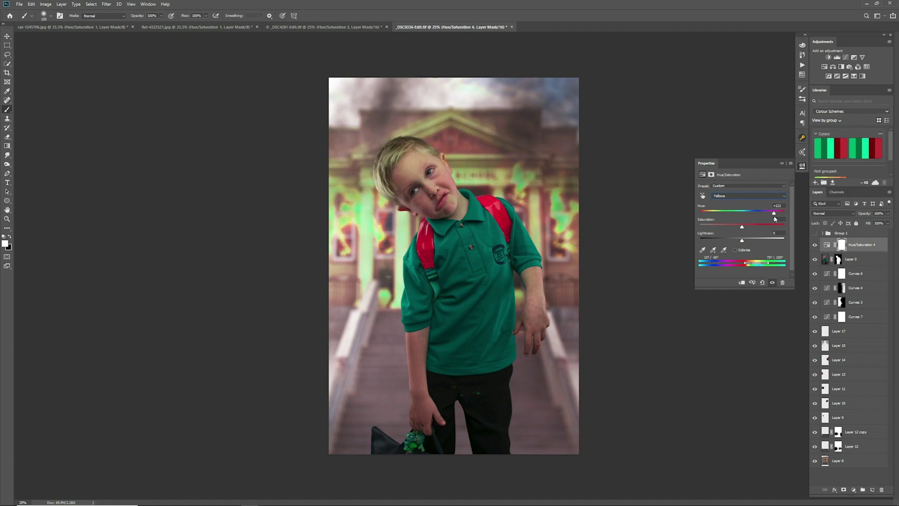
key("ctrl+z")
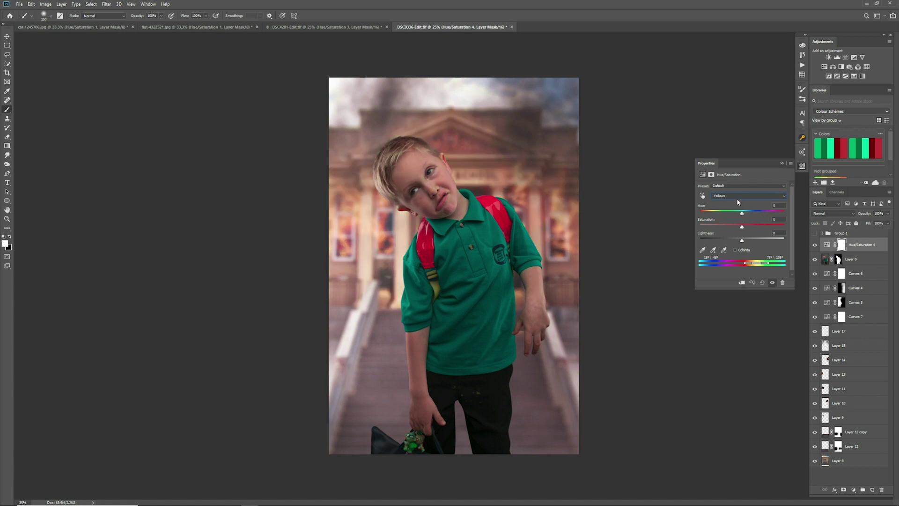
Target the Reds and sample the boy's cheek with the targeted-adjustment hand
left_click(729, 196)
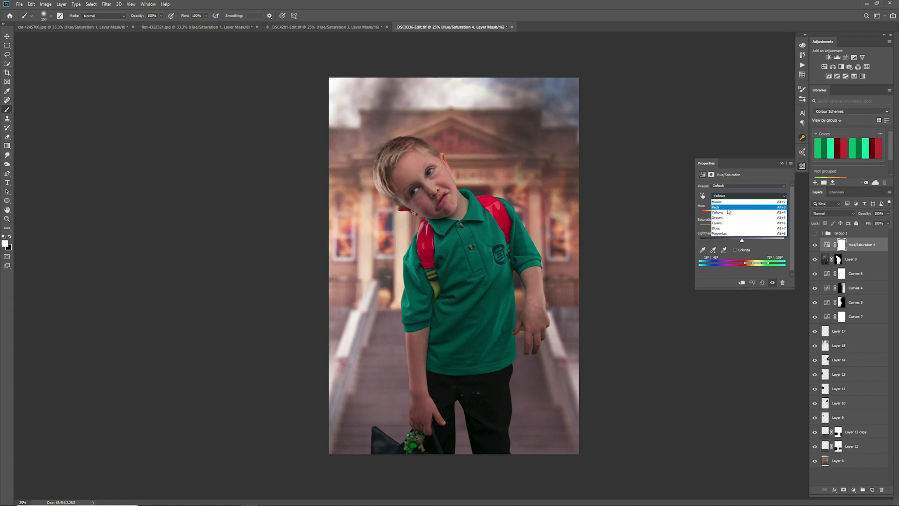
left_click(729, 207)
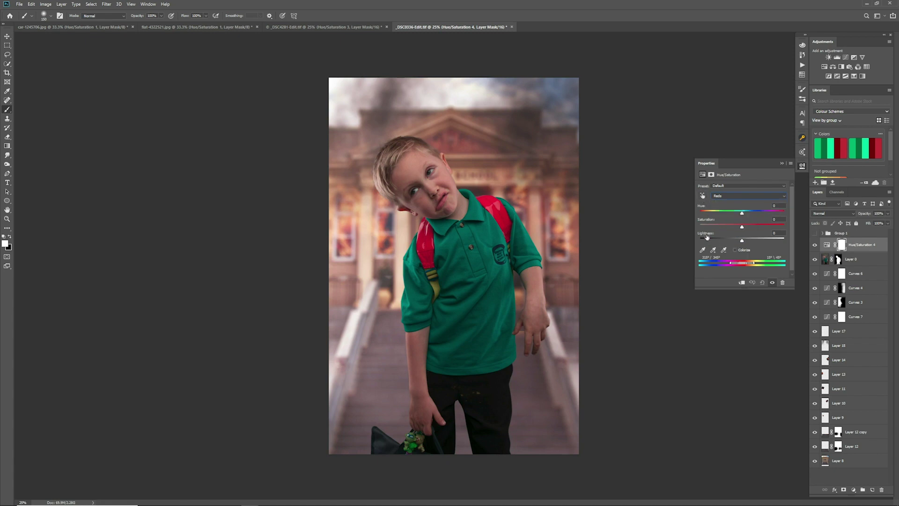
left_click(703, 196)
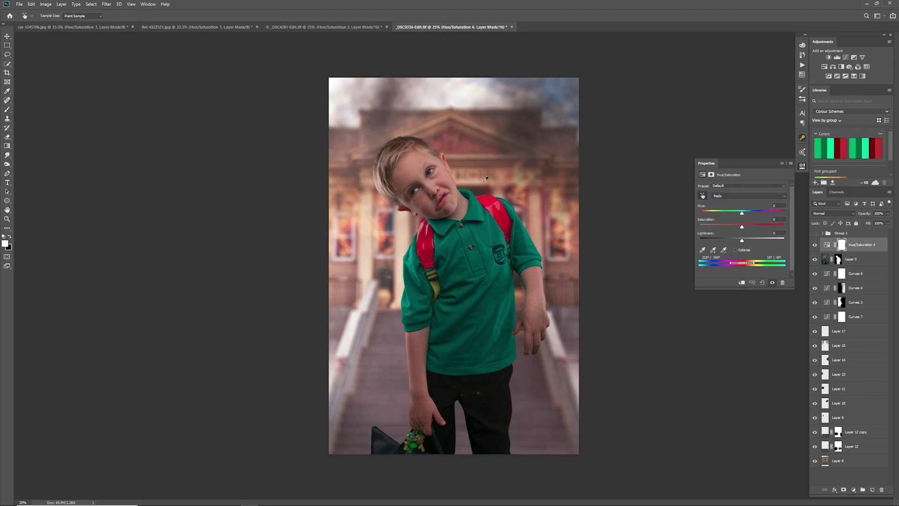
left_click(447, 178)
mouse_move(447, 178)
left_mouse_down()
mouse_move(426, 178)
mouse_move(441, 180)
left_mouse_up()
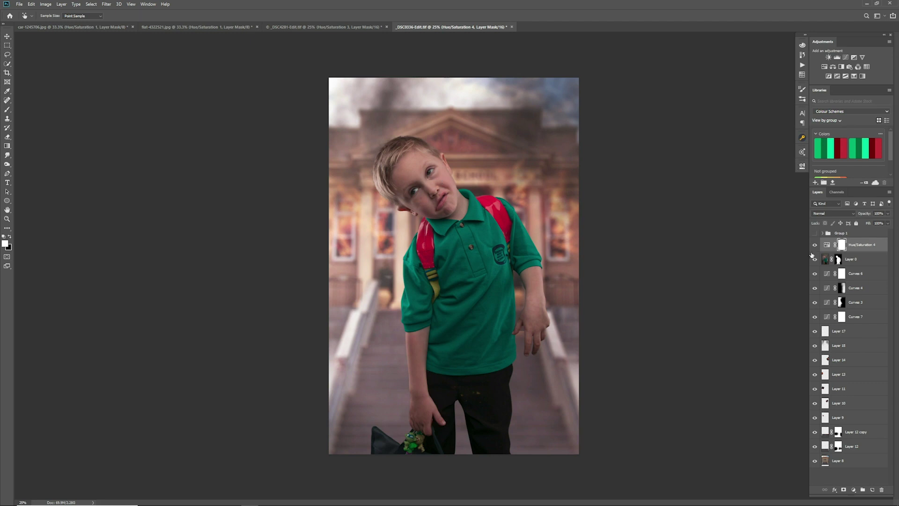
double_click(826, 244)
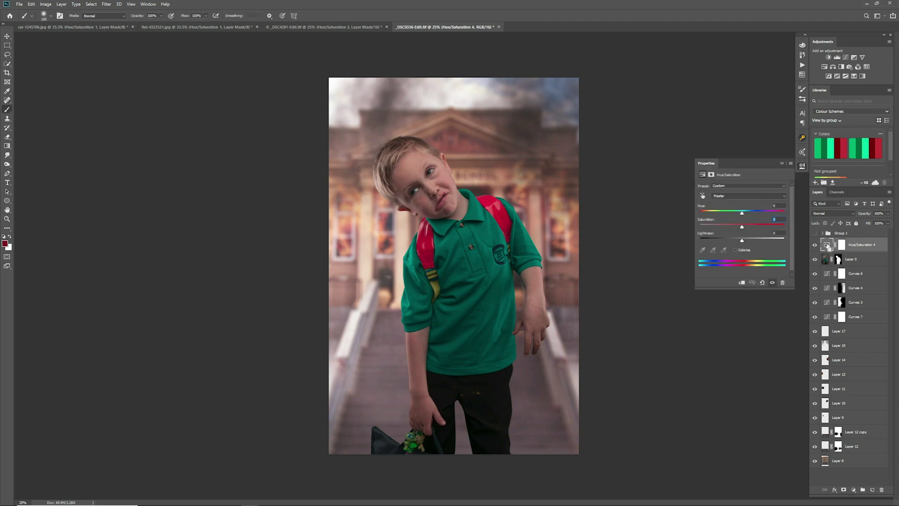
Reset Hue/Saturation 4, shift the Reds hue toward green, and narrow the range to spare the backpack
left_click(759, 218)
left_click(731, 196)
left_click(727, 207)
left_click_drag(741, 215, 759, 221)
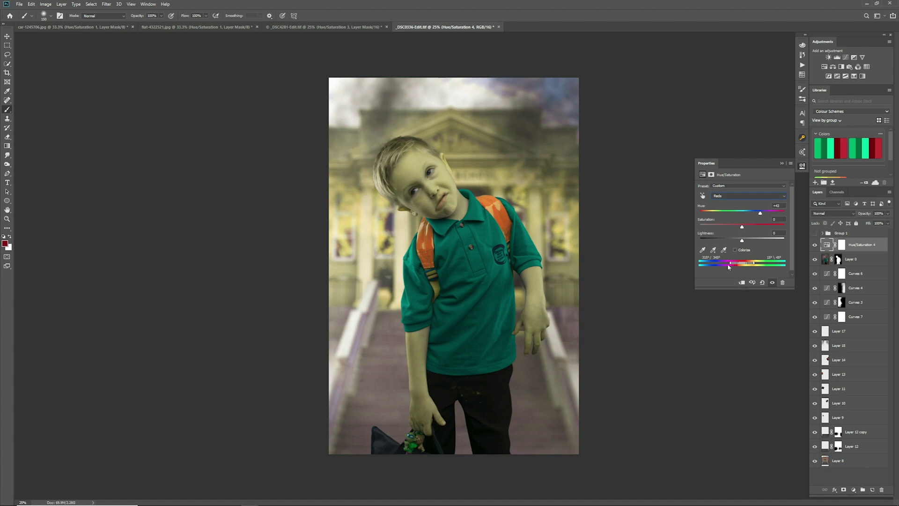
left_click_drag(729, 265, 750, 264)
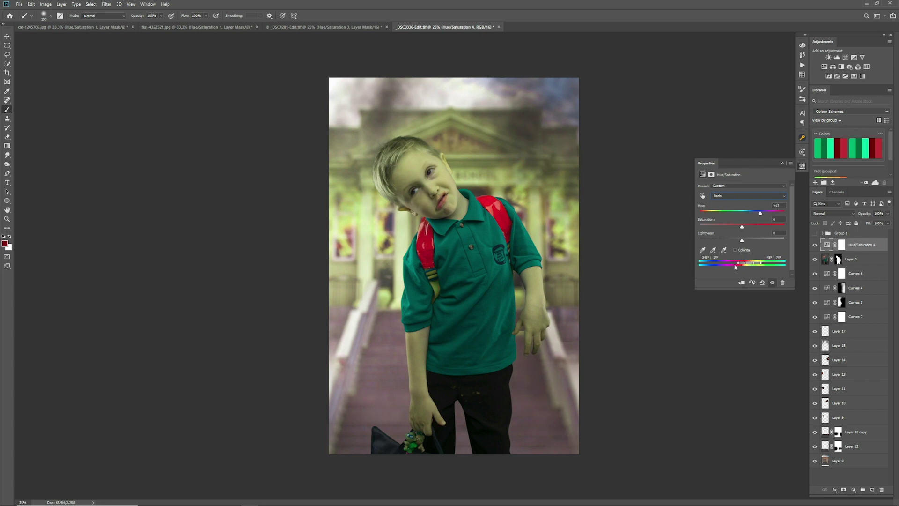
left_click_drag(739, 265, 743, 265)
left_click_drag(747, 261, 736, 265)
left_click_drag(737, 266, 739, 266)
Select the Hue/Saturation 4 layer mask and invert it to black
left_click(782, 162)
left_click(844, 247)
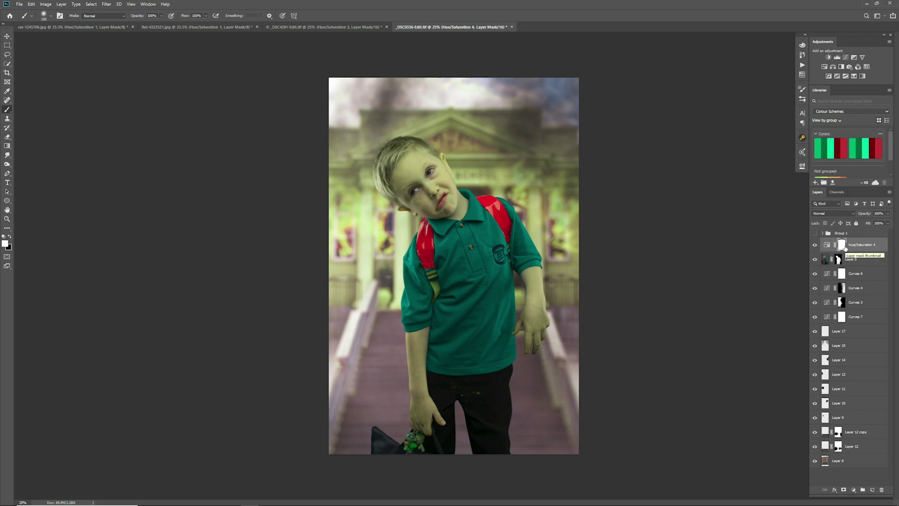
key("ctrl+i")
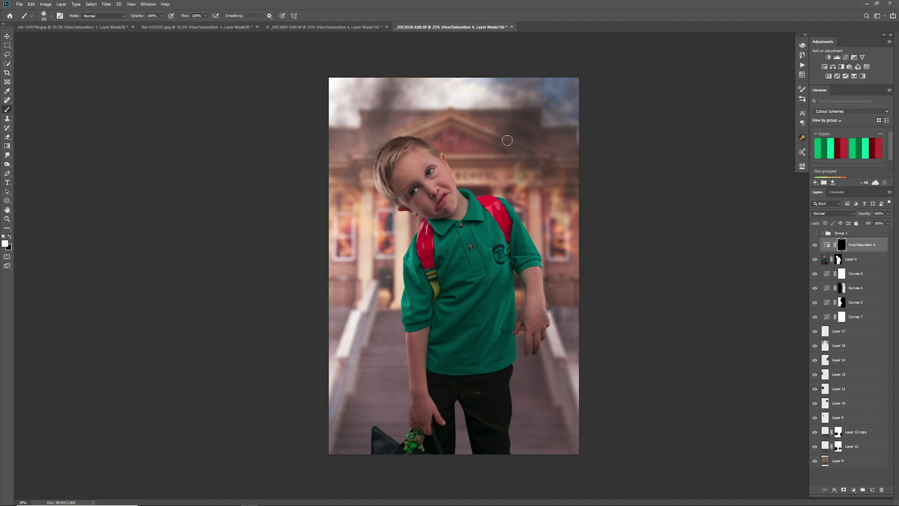
Paint white on the mask over the boy's forehead, cheek, mouth, chin and jawline, shrinking the brush
key("ctrl+plus")
key("ctrl+plus")
key("ctrl+plus")
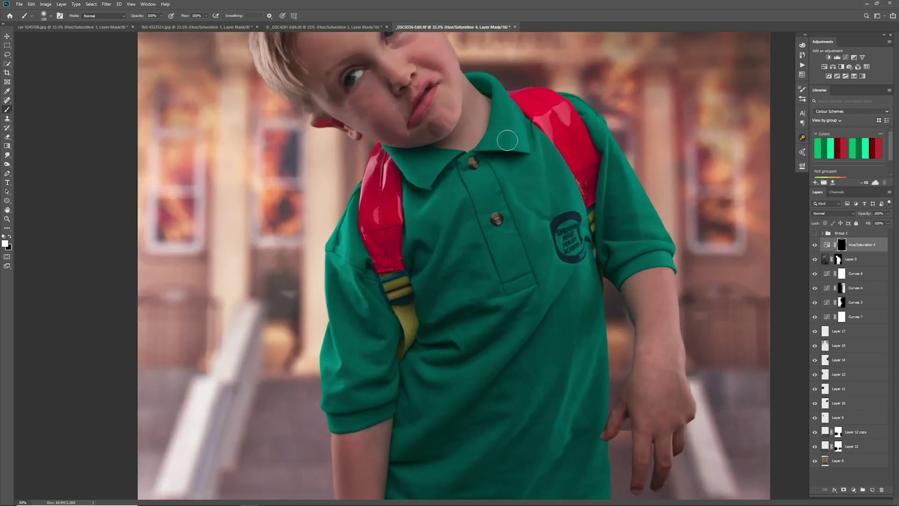
mouse_move(585, 122)
left_mouse_down()
mouse_move(585, 299)
mouse_move(571, 342)
left_mouse_up()
mouse_move(339, 287)
left_mouse_down()
mouse_move(329, 261)
mouse_move(305, 286)
mouse_move(314, 276)
mouse_move(360, 283)
mouse_move(382, 318)
mouse_move(375, 304)
mouse_move(398, 296)
mouse_move(391, 271)
mouse_move(403, 277)
mouse_move(391, 281)
mouse_move(400, 279)
mouse_move(402, 249)
mouse_move(373, 250)
mouse_move(365, 278)
left_mouse_up()
key("bracketleft")
key("bracketleft")
key("bracketleft")
key("bracketleft")
key("bracketleft")
key("bracketleft")
key("bracketleft")
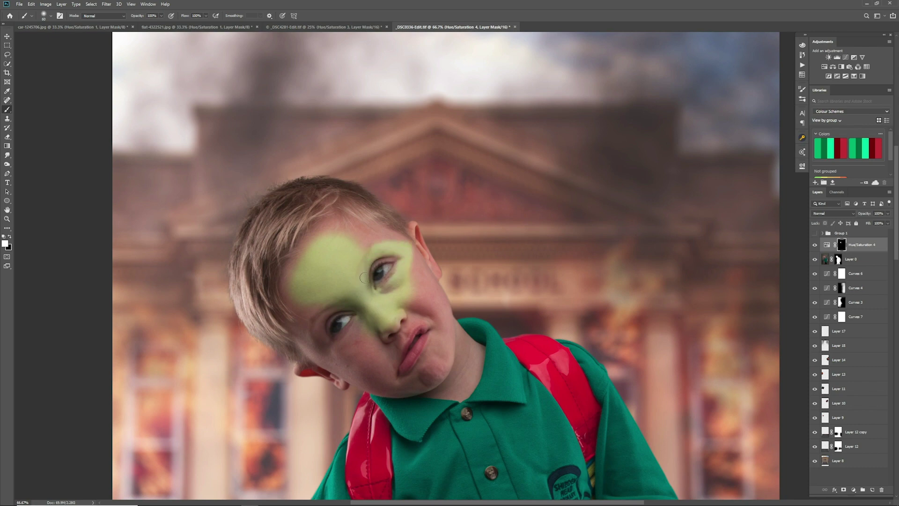
mouse_move(400, 236)
left_mouse_down()
mouse_move(362, 242)
mouse_move(379, 238)
mouse_move(354, 248)
mouse_move(384, 246)
mouse_move(371, 240)
mouse_move(386, 226)
mouse_move(334, 225)
mouse_move(318, 250)
mouse_move(320, 233)
mouse_move(294, 294)
mouse_move(289, 284)
mouse_move(303, 306)
mouse_move(289, 281)
mouse_move(318, 223)
left_mouse_up()
mouse_move(331, 293)
left_mouse_down()
mouse_move(313, 331)
mouse_move(304, 325)
mouse_move(302, 334)
mouse_move(343, 365)
mouse_move(325, 361)
mouse_move(335, 352)
mouse_move(335, 363)
mouse_move(303, 368)
mouse_move(347, 375)
mouse_move(341, 383)
mouse_move(301, 373)
mouse_move(364, 316)
mouse_move(336, 346)
mouse_move(320, 343)
mouse_move(324, 320)
mouse_move(343, 303)
mouse_move(324, 330)
mouse_move(351, 336)
mouse_move(358, 325)
mouse_move(342, 338)
mouse_move(395, 283)
mouse_move(378, 307)
mouse_move(423, 283)
mouse_move(418, 268)
mouse_move(427, 287)
mouse_move(416, 244)
mouse_move(438, 272)
mouse_move(412, 239)
left_mouse_up()
key("bracketleft")
key("bracketleft")
key("bracketleft")
mouse_move(432, 325)
left_mouse_down()
mouse_move(402, 351)
mouse_move(407, 322)
mouse_move(415, 312)
mouse_move(418, 362)
mouse_move(434, 348)
mouse_move(443, 310)
mouse_move(453, 341)
mouse_move(415, 395)
left_mouse_up()
mouse_move(393, 339)
left_mouse_down()
mouse_move(352, 370)
mouse_move(419, 384)
mouse_move(361, 366)
mouse_move(389, 379)
mouse_move(374, 379)
mouse_move(456, 368)
mouse_move(460, 393)
mouse_move(447, 386)
mouse_move(479, 348)
mouse_move(463, 340)
mouse_move(476, 381)
left_mouse_up()
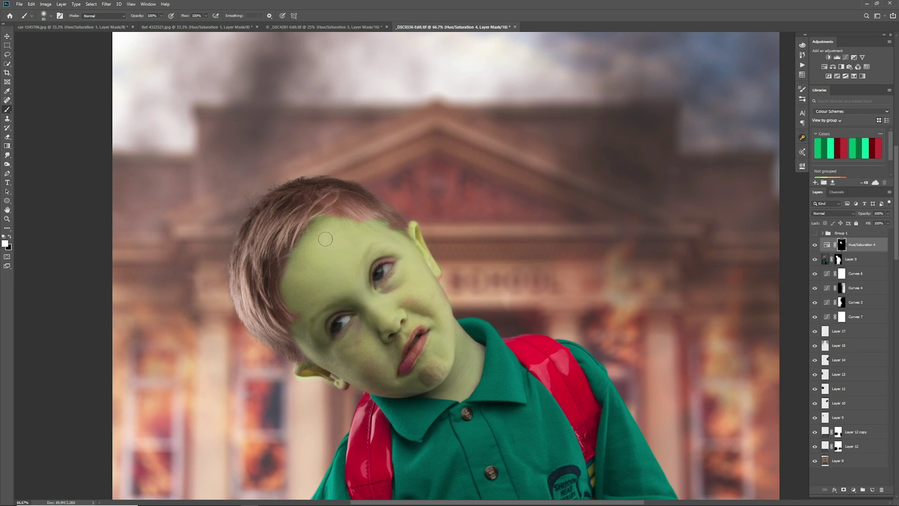
Lower the brush flow to 72%
left_click(205, 16)
left_click_drag(197, 26, 183, 26)
left_click(346, 227)
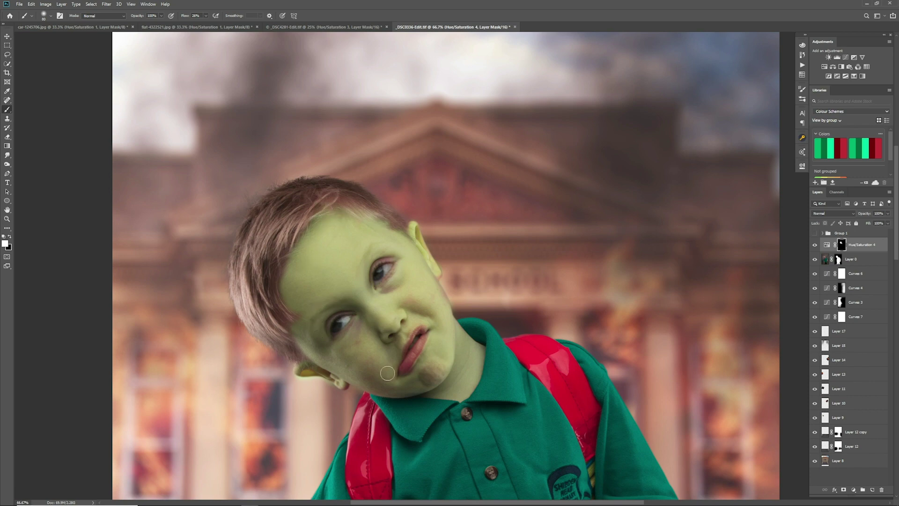
Raise brush flow to 99% and paint green over one forearm, wrist and index finger
scroll(550, 276, "down", 10)
scroll(550, 276, "right", 5)
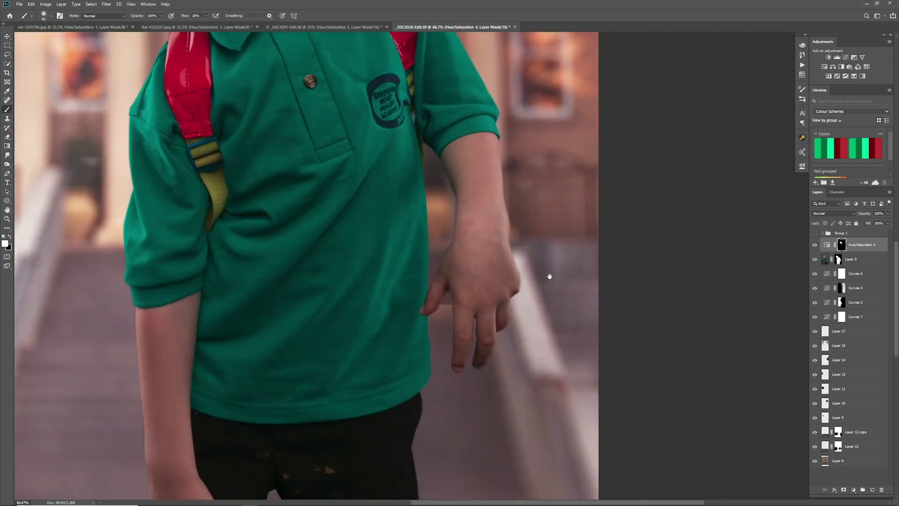
left_click_drag(549, 276, 549, 277)
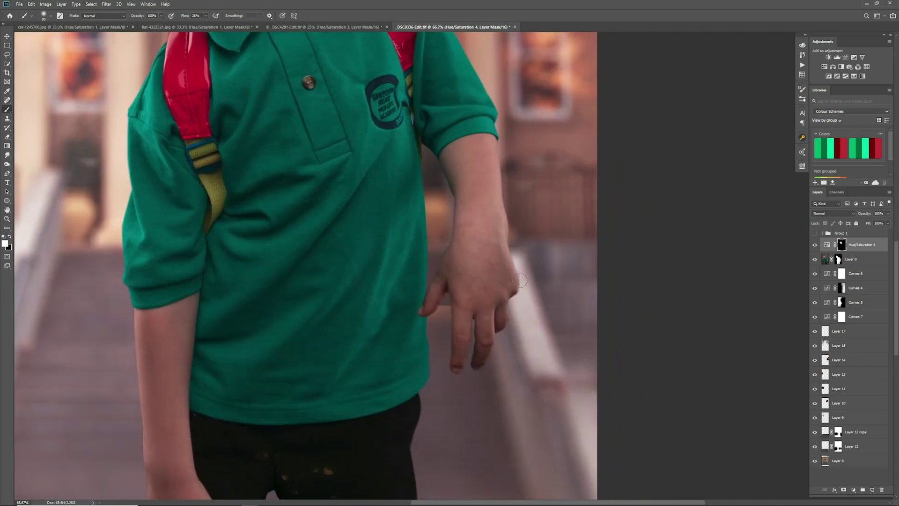
key("x")
key("x")
mouse_move(471, 172)
left_mouse_down()
mouse_move(489, 223)
mouse_move(447, 170)
left_mouse_up()
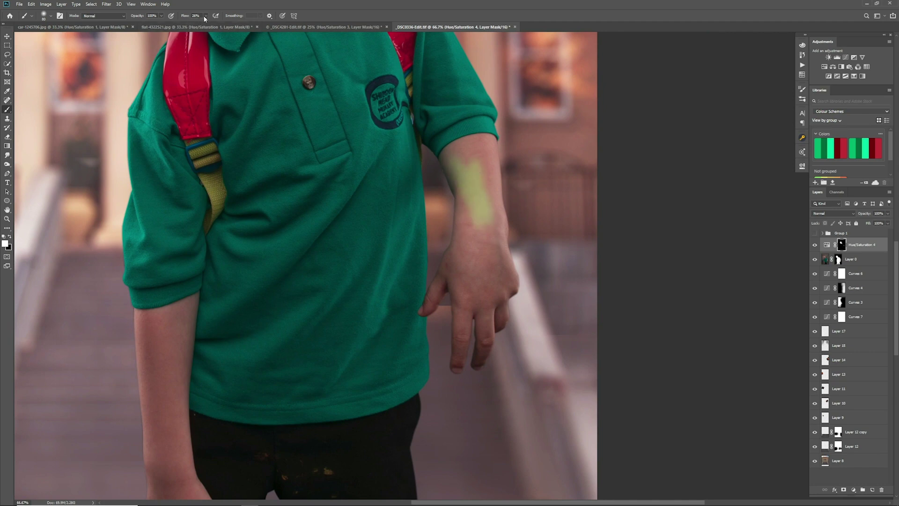
left_click_drag(228, 24, 233, 24)
mouse_move(476, 187)
left_mouse_down()
mouse_move(465, 163)
mouse_move(455, 151)
mouse_move(447, 156)
mouse_move(492, 141)
mouse_move(494, 185)
mouse_move(486, 154)
mouse_move(479, 158)
mouse_move(492, 258)
mouse_move(474, 258)
mouse_move(462, 197)
mouse_move(459, 262)
mouse_move(466, 271)
mouse_move(482, 247)
mouse_move(493, 202)
mouse_move(513, 286)
mouse_move(500, 325)
mouse_move(486, 308)
mouse_move(478, 364)
mouse_move(502, 282)
left_mouse_up()
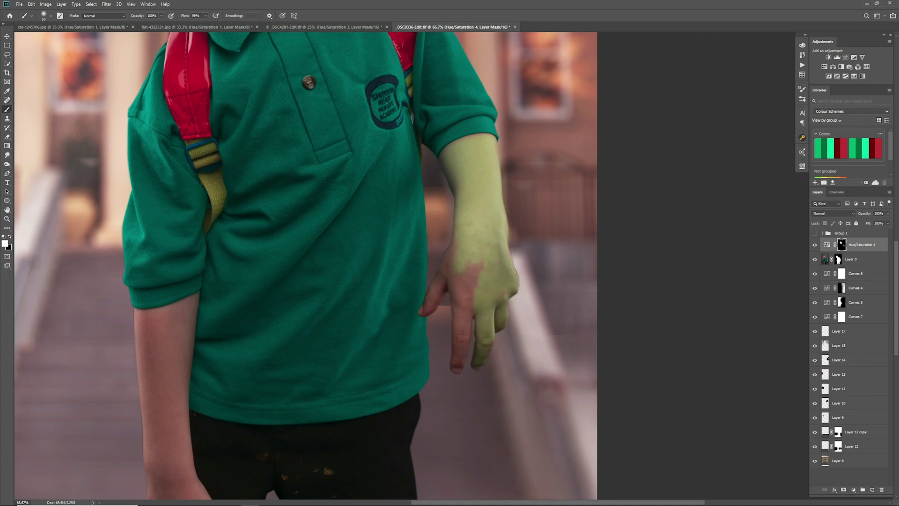
mouse_move(490, 274)
left_mouse_down()
mouse_move(471, 293)
mouse_move(455, 278)
mouse_move(450, 245)
mouse_move(424, 308)
mouse_move(444, 284)
mouse_move(431, 300)
mouse_move(446, 290)
mouse_move(465, 314)
mouse_move(462, 338)
left_mouse_up()
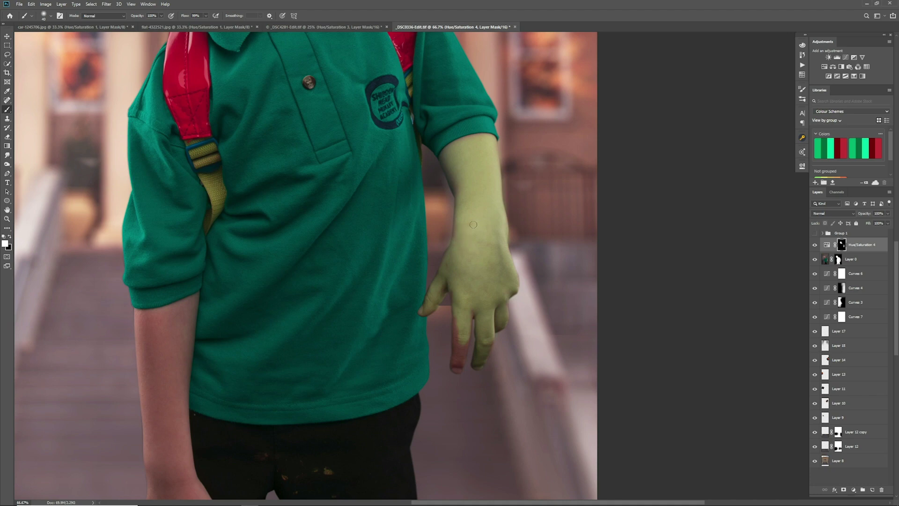
mouse_move(460, 323)
left_mouse_down()
mouse_move(460, 365)
mouse_move(458, 323)
mouse_move(453, 370)
left_mouse_up()
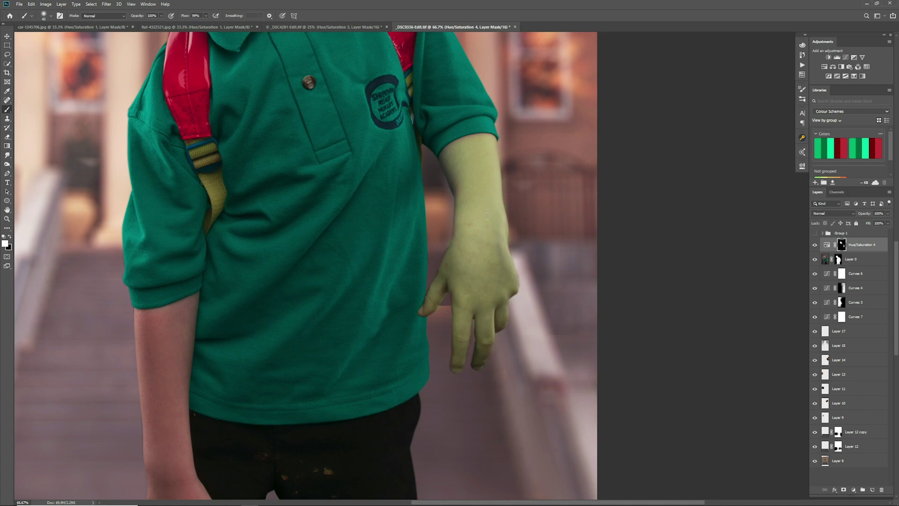
Paint green over the other forearm and hand, undo stray strokes on the trousers, then zoom out
scroll(365, 330, "down", 5)
scroll(473, 207, "left", 5)
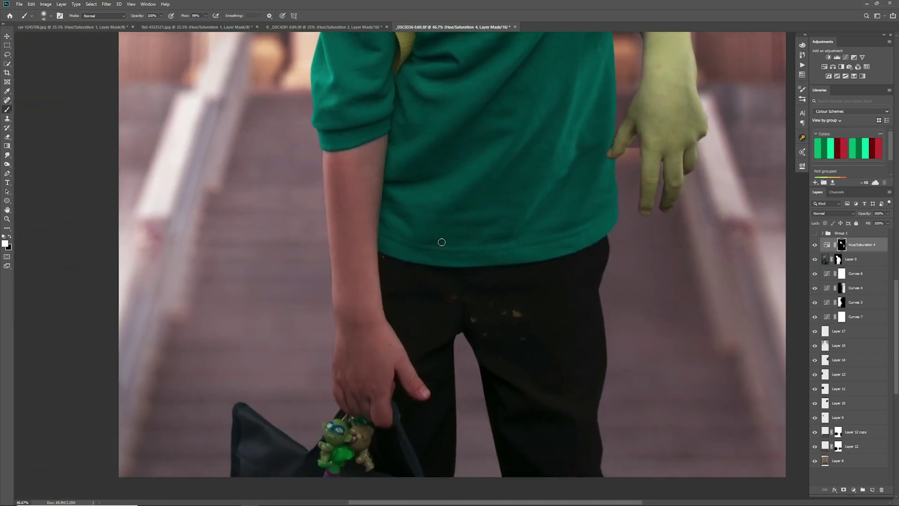
mouse_move(380, 153)
left_mouse_down()
mouse_move(343, 170)
mouse_move(386, 142)
mouse_move(334, 158)
mouse_move(328, 169)
mouse_move(334, 206)
mouse_move(376, 215)
mouse_move(372, 167)
mouse_move(344, 240)
mouse_move(349, 199)
mouse_move(371, 179)
mouse_move(368, 314)
mouse_move(355, 252)
mouse_move(343, 251)
mouse_move(337, 281)
mouse_move(332, 205)
mouse_move(391, 306)
mouse_move(396, 327)
mouse_move(367, 293)
mouse_move(406, 374)
mouse_move(430, 402)
mouse_move(437, 397)
mouse_move(405, 407)
mouse_move(380, 369)
mouse_move(377, 422)
mouse_move(360, 373)
mouse_move(357, 386)
mouse_move(385, 435)
mouse_move(364, 362)
mouse_move(361, 391)
mouse_move(345, 300)
mouse_move(427, 381)
left_mouse_up()
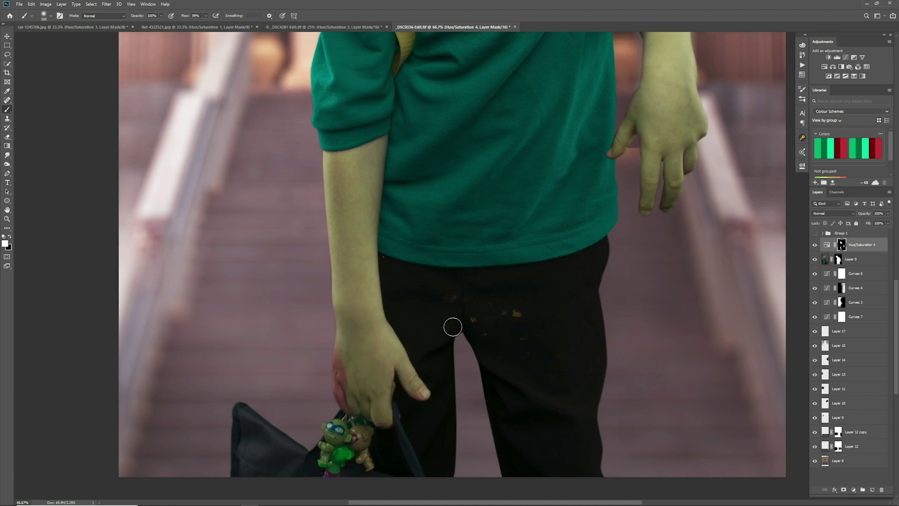
mouse_move(341, 375)
left_mouse_down()
mouse_move(346, 364)
mouse_move(349, 384)
left_mouse_up()
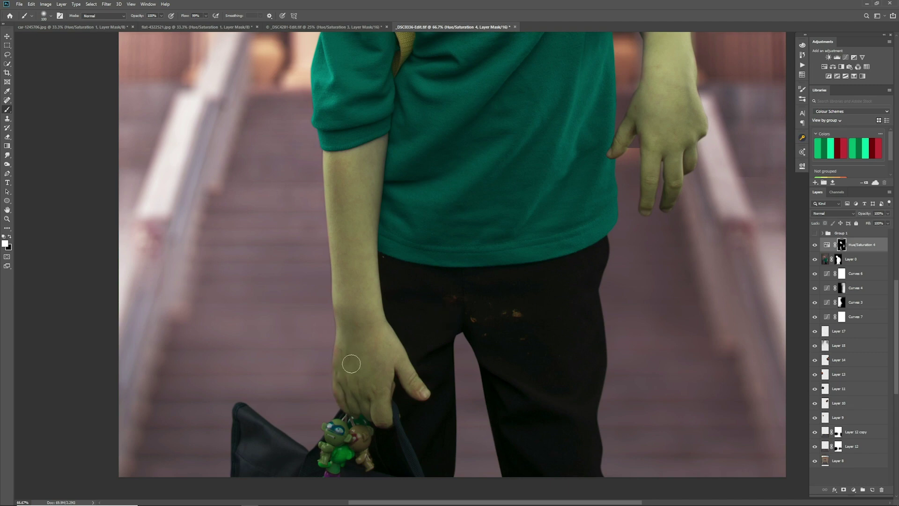
key("x")
key("x")
left_click_drag(514, 303, 516, 313)
left_click(469, 320)
key("x")
key("ctrl+z")
key("ctrl+z")
key("x")
key("ctrl+minus")
key("ctrl+minus")
key("ctrl+minus")
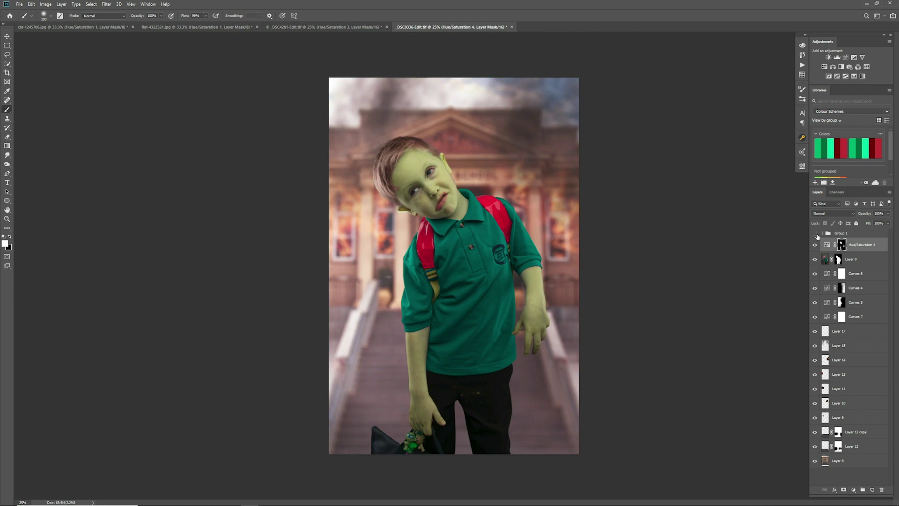
Turn on Group 1's visibility to reveal the grime, wounds and foreground railing
left_click(815, 234)
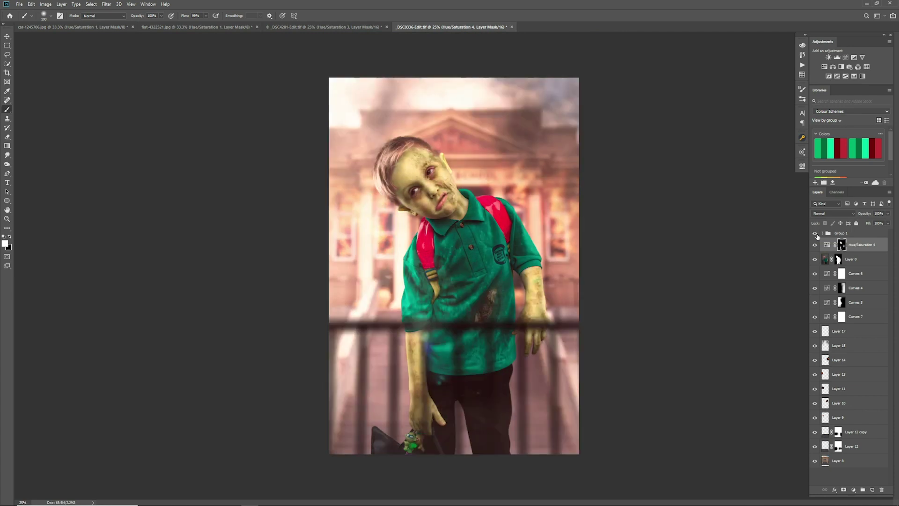